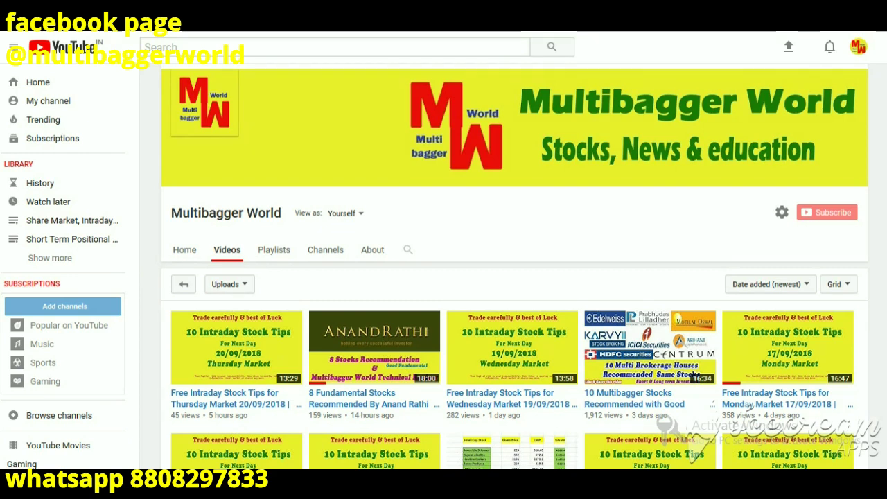
Look through the Multibagger World channel's uploaded videos, from the newest ones back to those about a month old
{"action": "scroll", "coordinate": [513, 277], "scroll_direction": "down", "scroll_amount": 1}
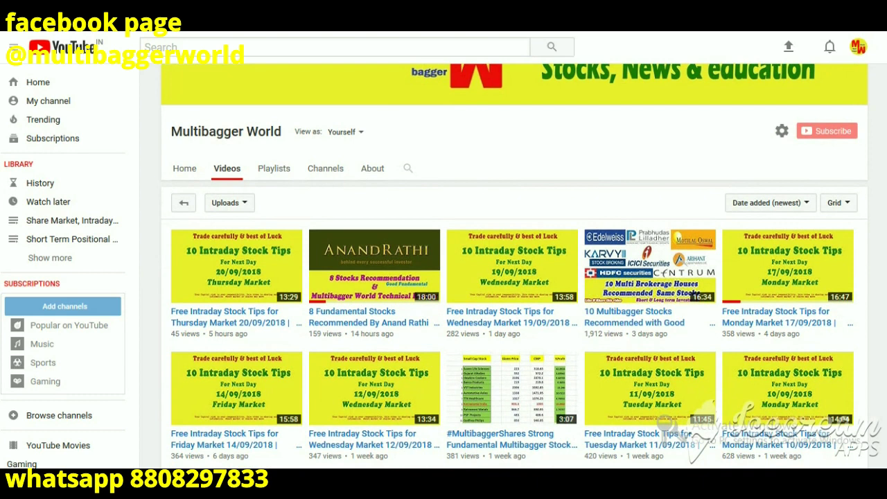
{"action": "scroll", "coordinate": [834, 180], "scroll_direction": "down", "scroll_amount": 1}
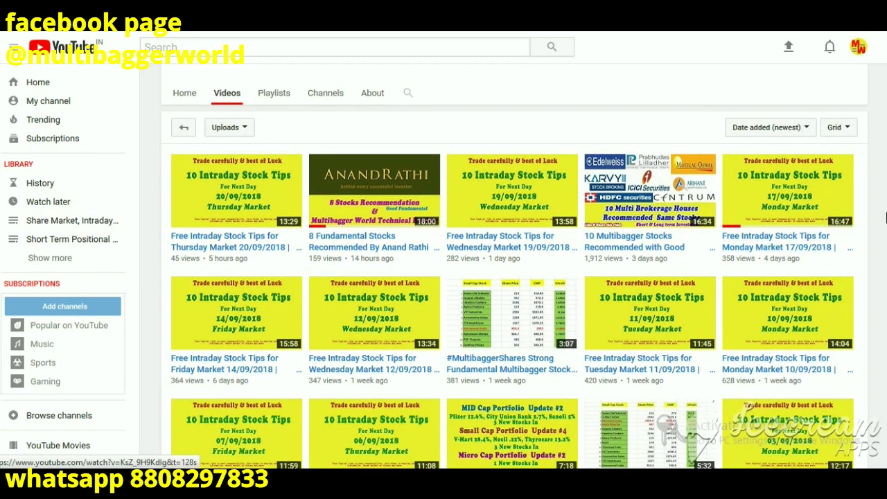
{"action": "scroll", "coordinate": [823, 242], "scroll_direction": "down", "scroll_amount": 3}
{"action": "scroll", "coordinate": [513, 267], "scroll_direction": "down", "scroll_amount": 1}
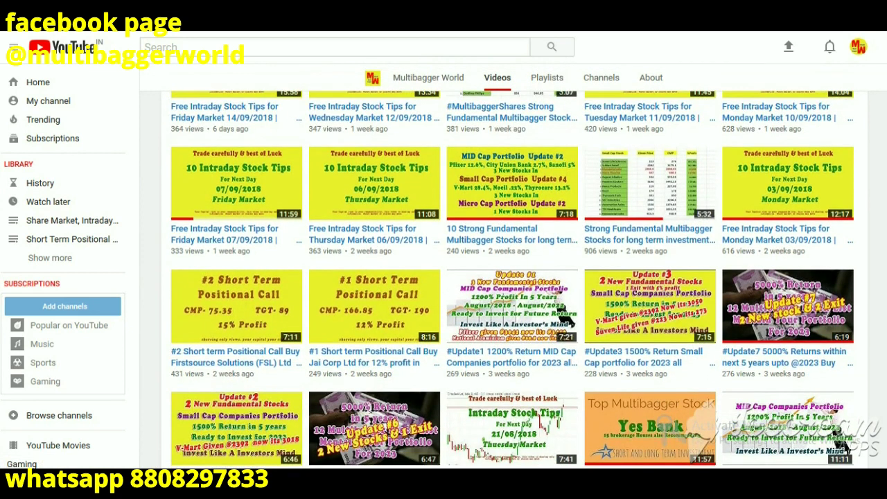
{"action": "scroll", "coordinate": [766, 207], "scroll_direction": "down", "scroll_amount": 2}
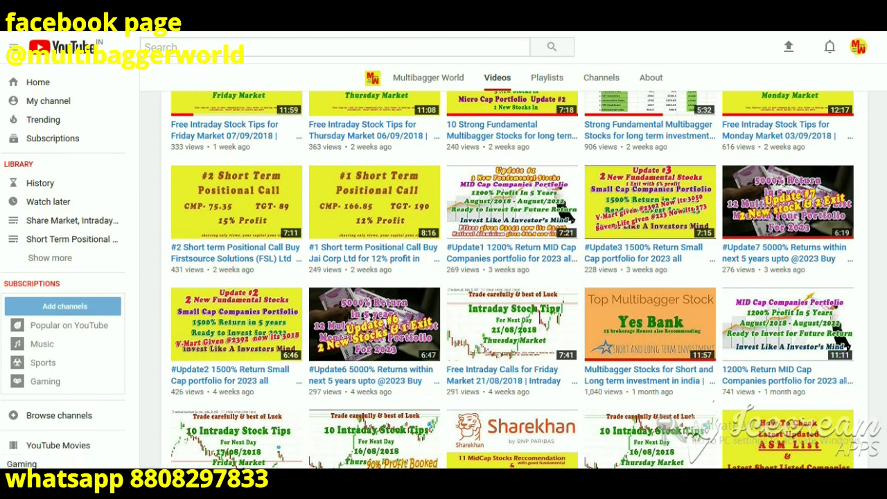
{"action": "scroll", "coordinate": [840, 253], "scroll_direction": "down", "scroll_amount": 1}
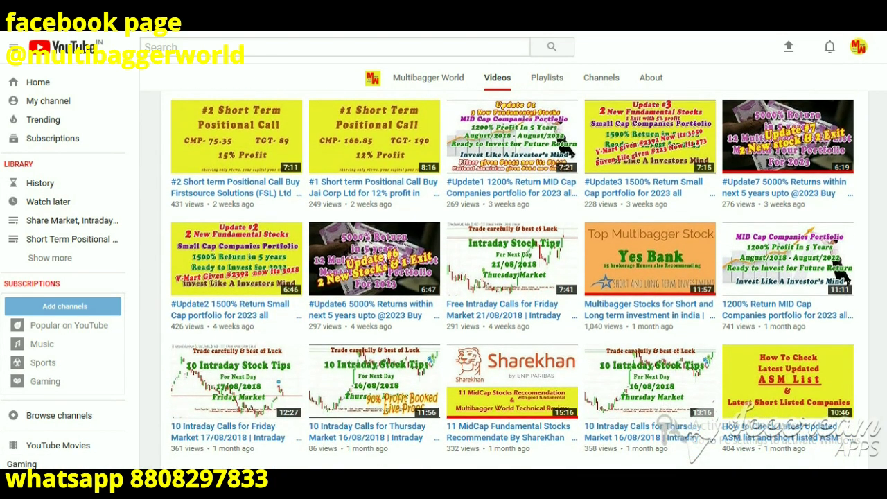
{"action": "scroll", "coordinate": [513, 277], "scroll_direction": "up", "scroll_amount": 4}
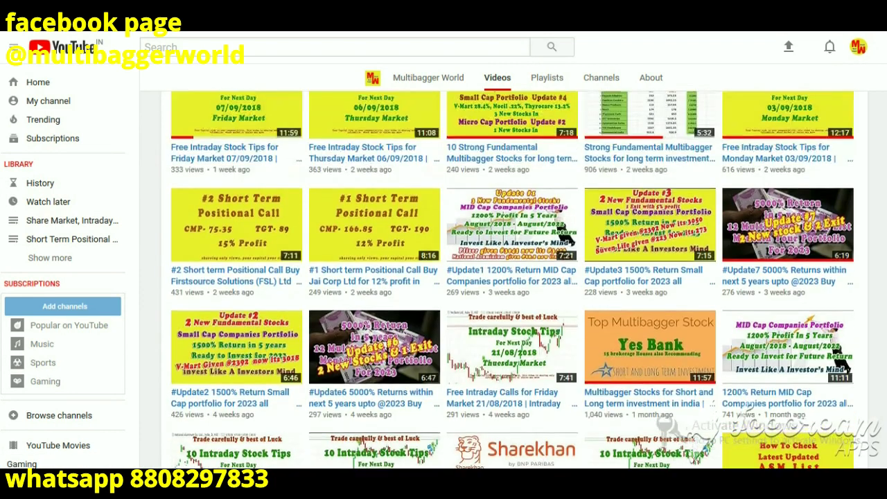
{"action": "scroll", "coordinate": [746, 409], "scroll_direction": "up", "scroll_amount": 2}
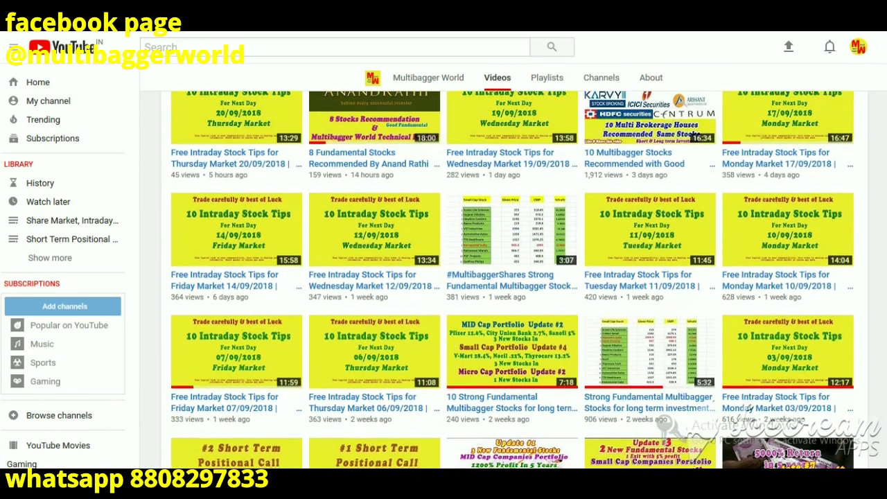
{"action": "scroll", "coordinate": [747, 409], "scroll_direction": "up", "scroll_amount": 3}
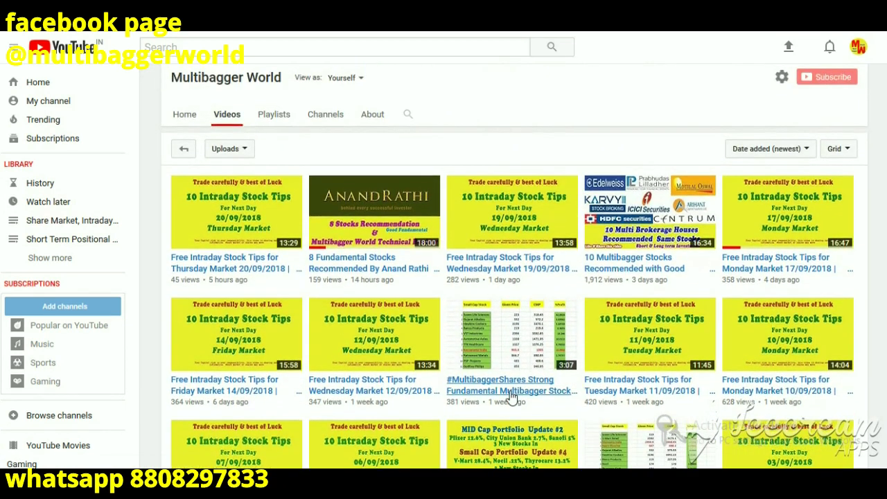
{"action": "scroll", "coordinate": [688, 375], "scroll_direction": "up", "scroll_amount": 2}
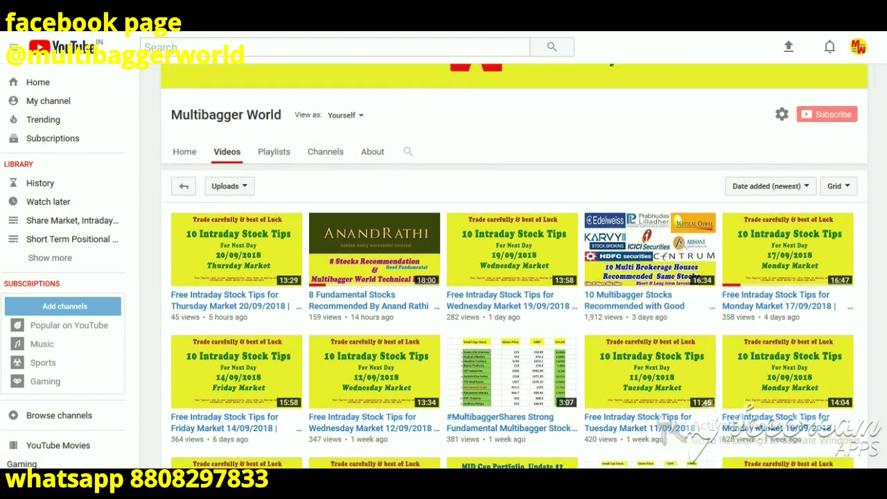
{"action": "scroll", "coordinate": [532, 388], "scroll_direction": "up", "scroll_amount": 2}
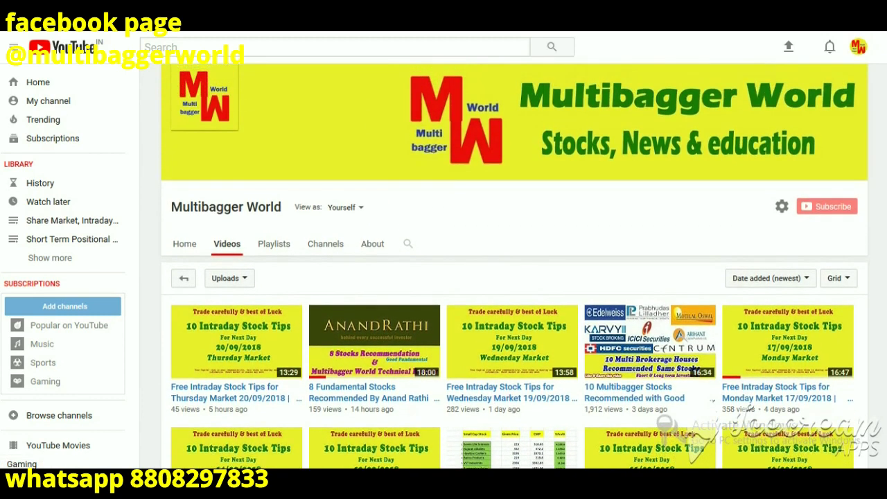
Switch to the stock list workbook in Excel and inspect the profit formula for Lumax Auto tech
{"action": "key", "text": "alt+Tab"}
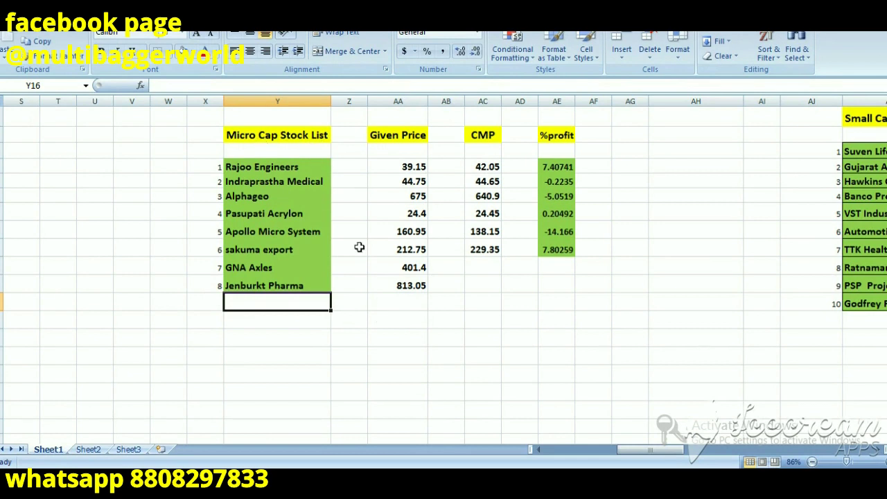
{"action": "left_click_drag", "start_coordinate": [645, 448], "coordinate": [612, 451]}
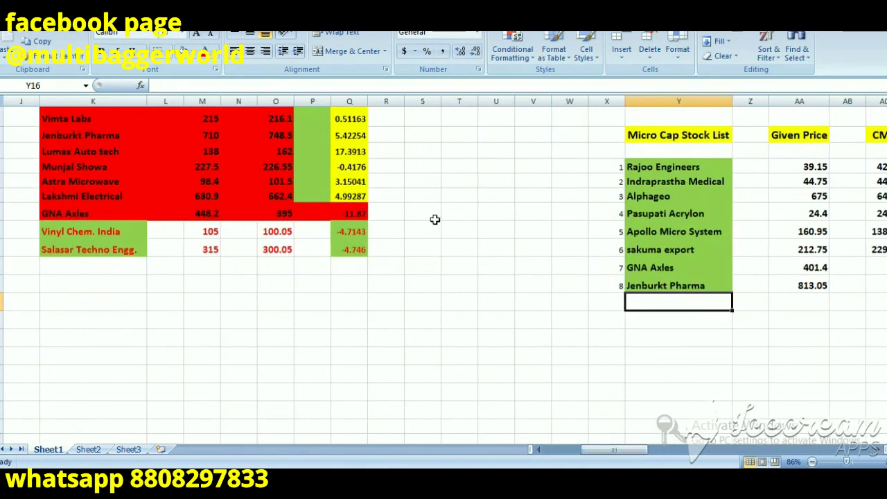
{"action": "left_click", "coordinate": [349, 153]}
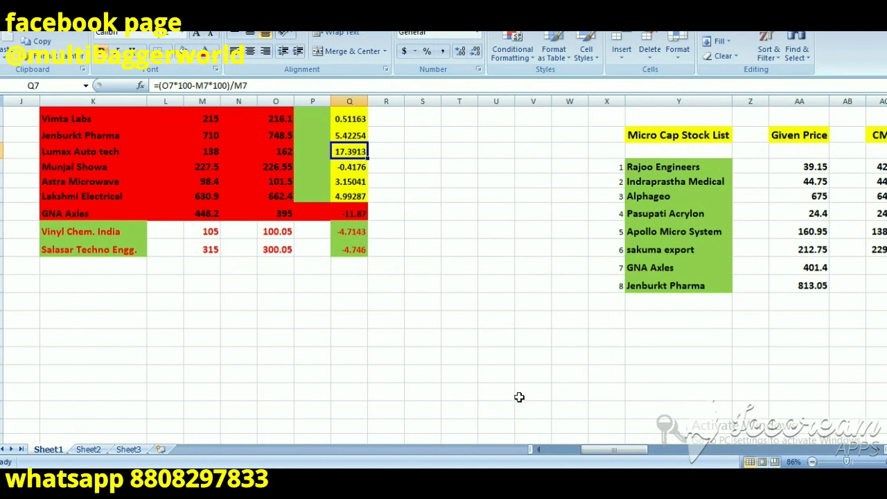
Examine the GNA Axles and Jenburkt Pharma entries in the Micro Cap Stock List, including their given prices
{"action": "left_click_drag", "start_coordinate": [621, 451], "coordinate": [654, 450]}
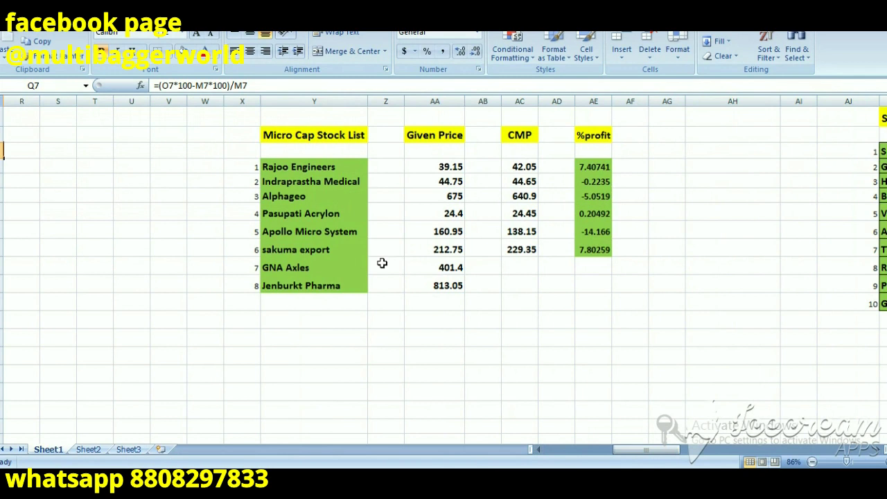
{"action": "left_click_drag", "start_coordinate": [312, 269], "coordinate": [330, 299]}
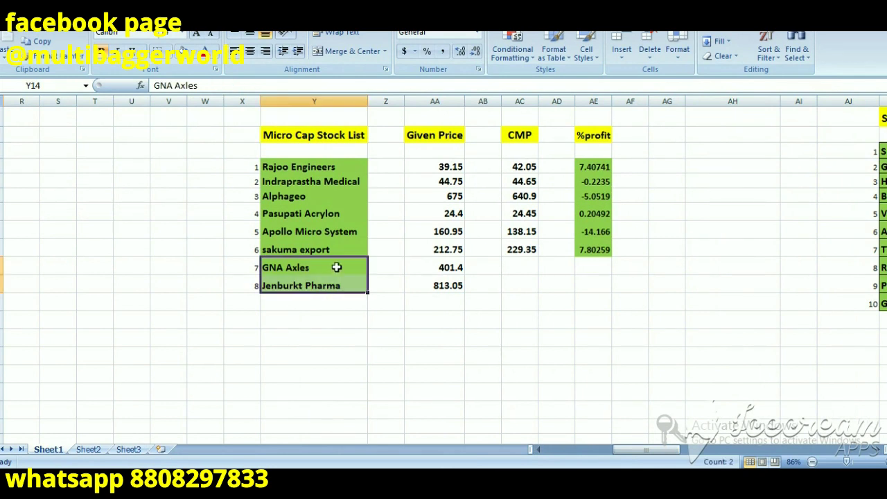
{"action": "left_click", "coordinate": [301, 267]}
{"action": "left_click", "coordinate": [319, 288]}
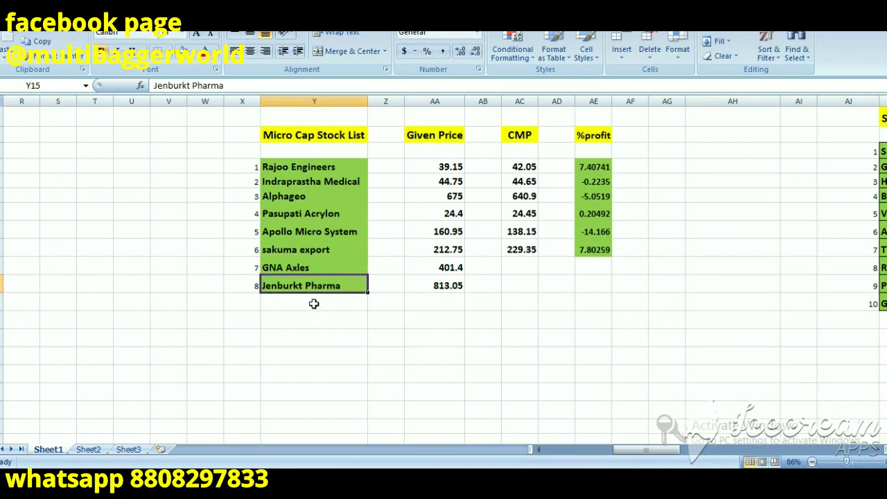
{"action": "left_click_drag", "start_coordinate": [436, 269], "coordinate": [433, 286]}
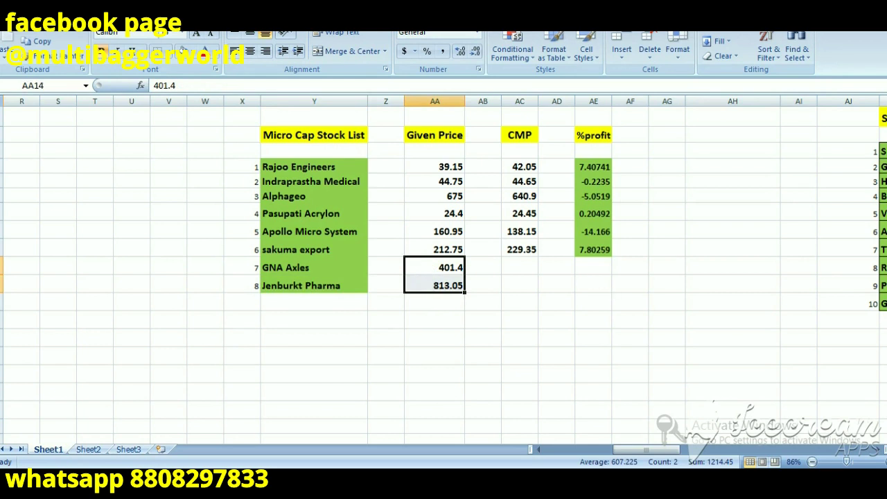
Review the %profit and CMP figures of the first six micro cap stocks and the given prices of the last two
{"action": "scroll", "coordinate": [444, 271], "scroll_direction": "up", "scroll_amount": 1}
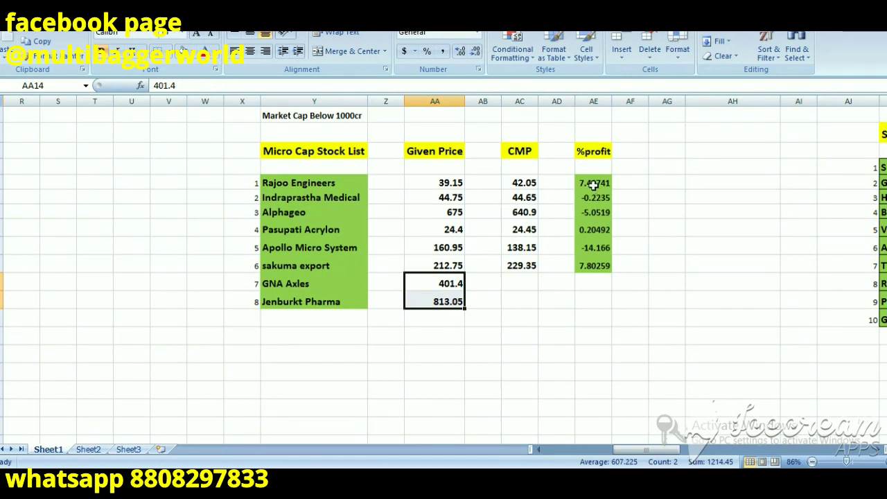
{"action": "left_click_drag", "start_coordinate": [592, 185], "coordinate": [593, 260]}
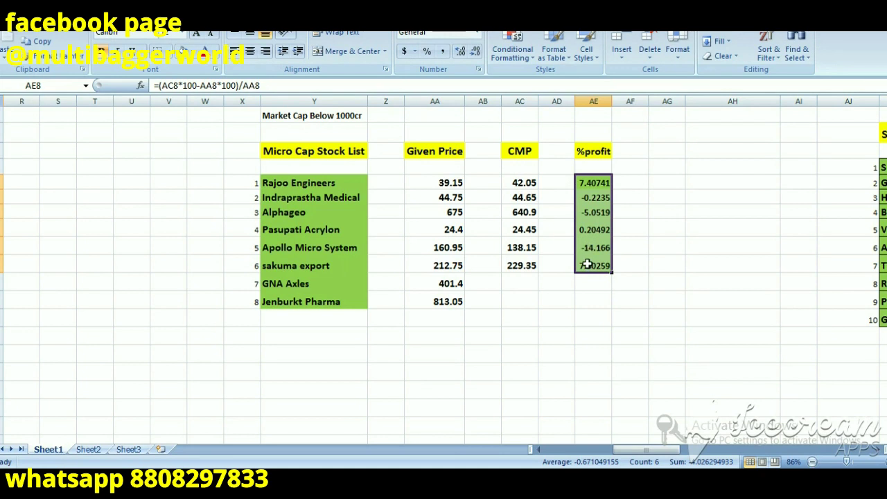
{"action": "left_click_drag", "start_coordinate": [457, 283], "coordinate": [459, 302]}
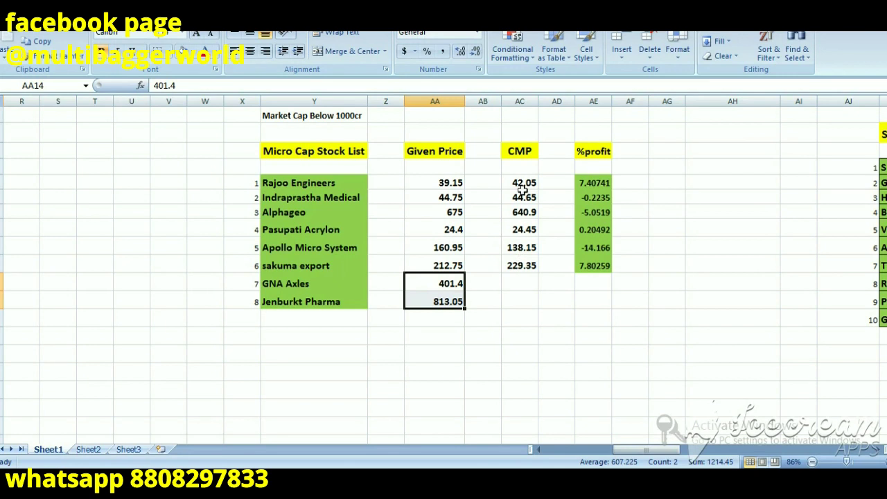
{"action": "left_click_drag", "start_coordinate": [523, 183], "coordinate": [521, 265]}
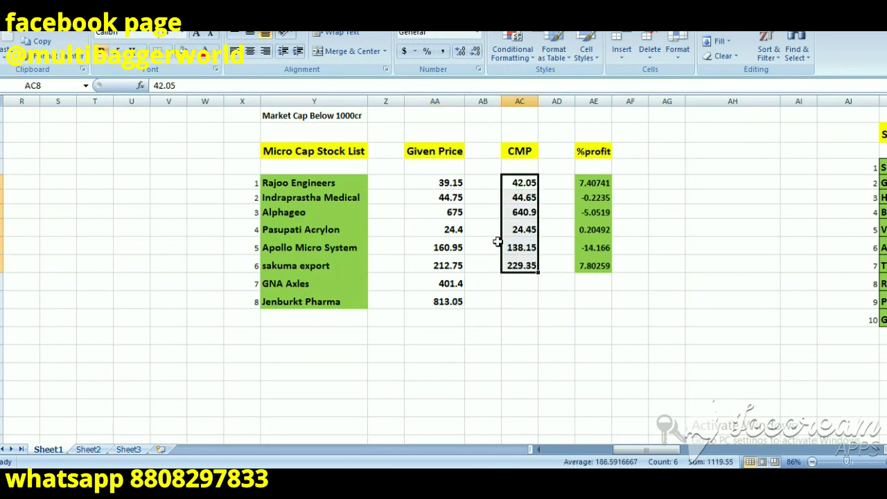
Compare given price with CMP for Indraprastha Medical and Rajoo Engineers, and check Alphageo's CMP and profit percentage
{"action": "left_click", "coordinate": [459, 198]}
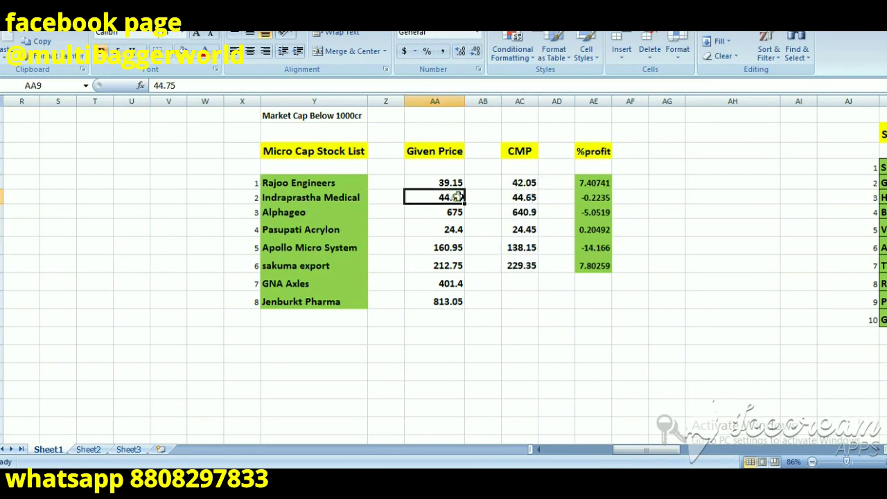
{"action": "left_click", "coordinate": [524, 198]}
{"action": "left_click", "coordinate": [455, 183]}
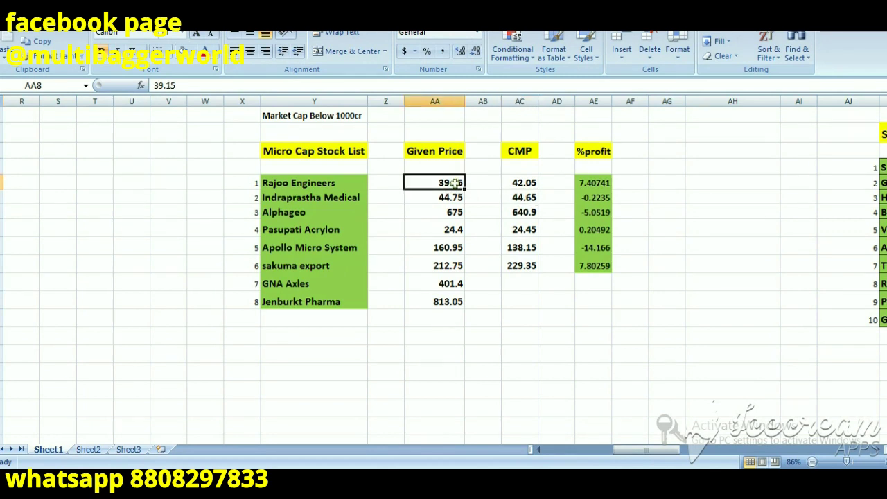
{"action": "left_click", "coordinate": [530, 182]}
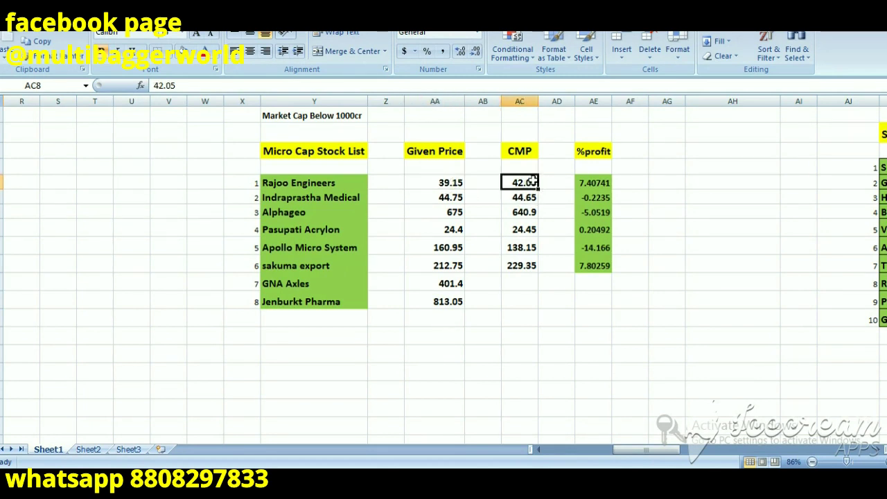
{"action": "left_click", "coordinate": [449, 183]}
{"action": "left_click", "coordinate": [517, 182]}
{"action": "left_click", "coordinate": [521, 213]}
{"action": "left_click", "coordinate": [594, 213]}
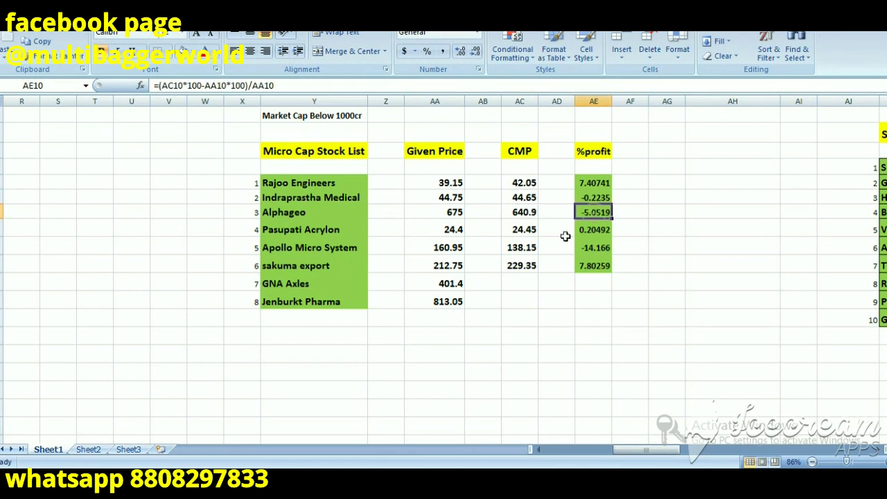
Check the CMP of Pasupati Acrylon, Apollo Micro System and sakuma export, plus sakuma export's profit percentage
{"action": "left_click", "coordinate": [524, 230]}
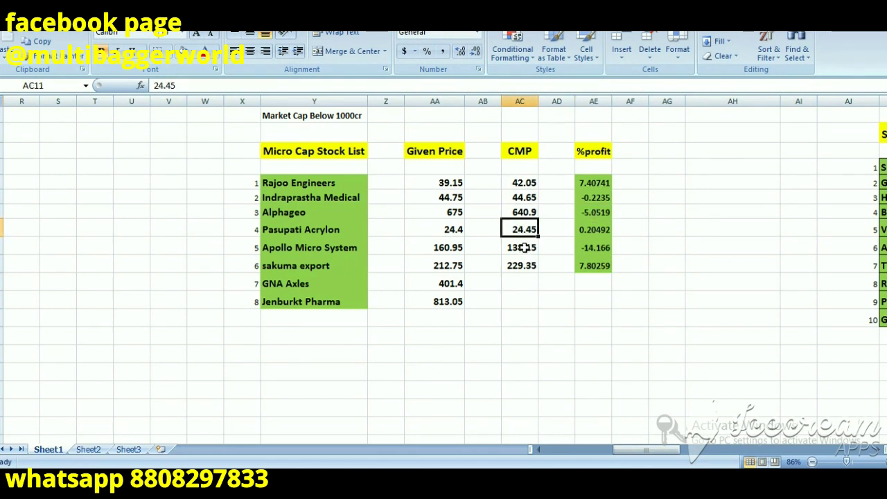
{"action": "left_click", "coordinate": [525, 248]}
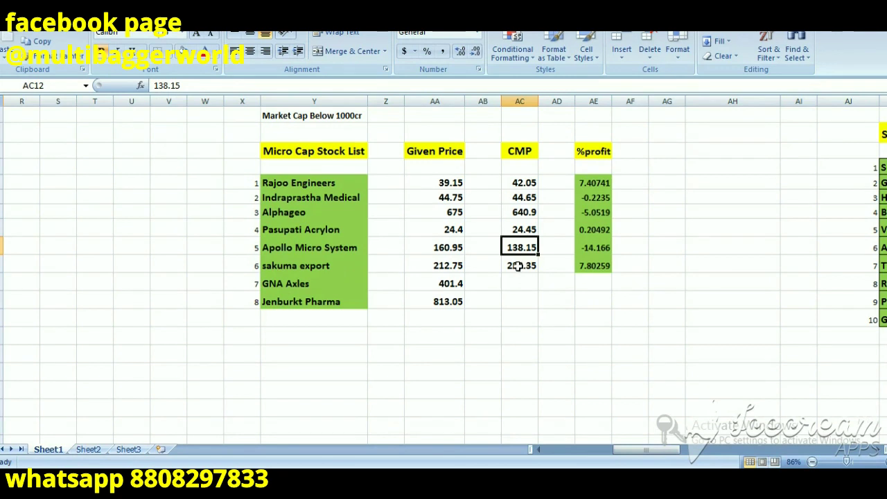
{"action": "left_click", "coordinate": [519, 266]}
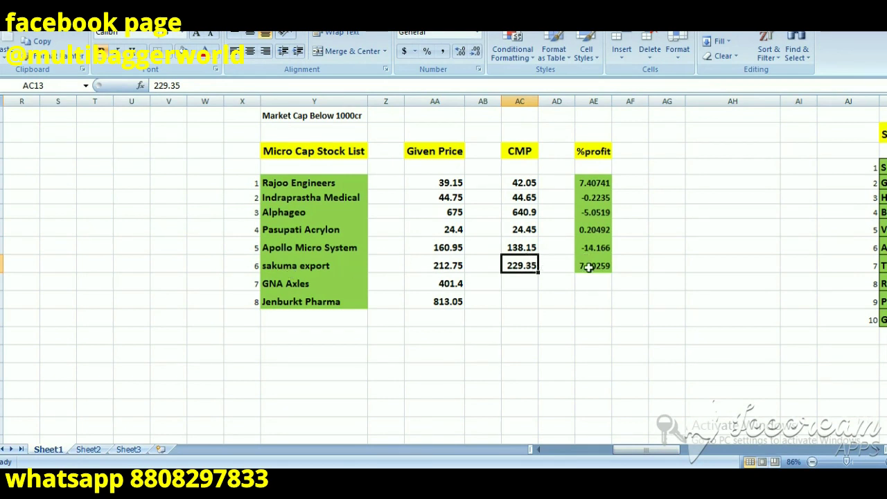
{"action": "left_click", "coordinate": [590, 265]}
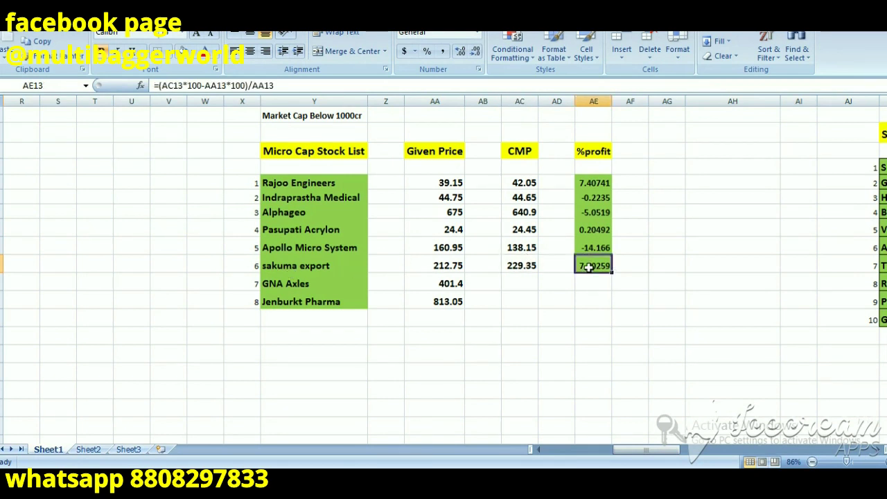
Recheck the given prices of the last two micro cap stocks, GNA Axles and Jenburkt Pharma
{"action": "left_click", "coordinate": [458, 284]}
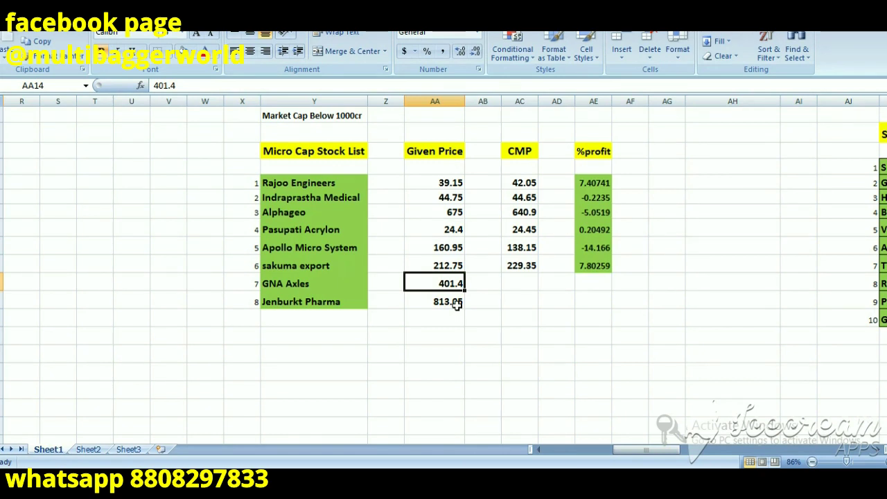
{"action": "left_click", "coordinate": [452, 302]}
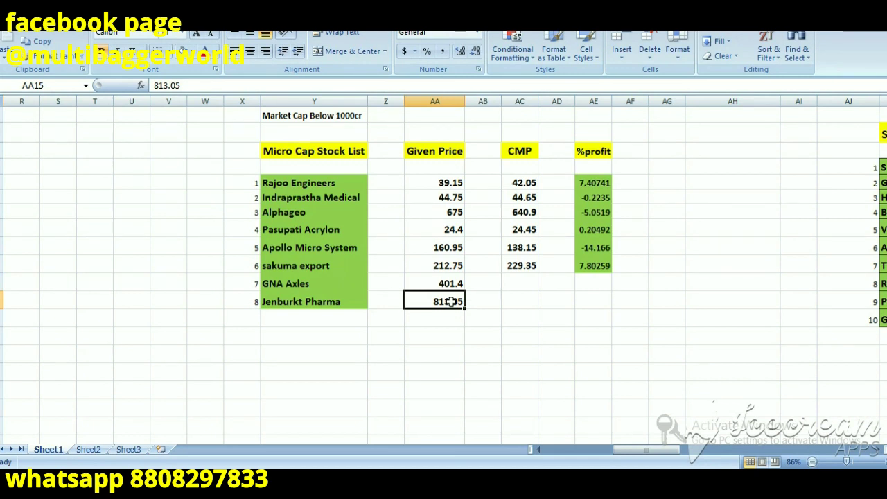
{"action": "left_click", "coordinate": [449, 285]}
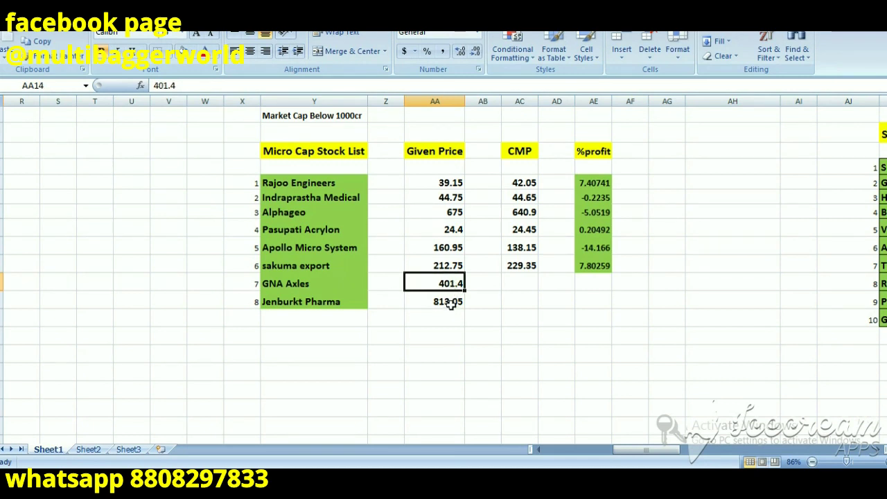
{"action": "left_click", "coordinate": [451, 303]}
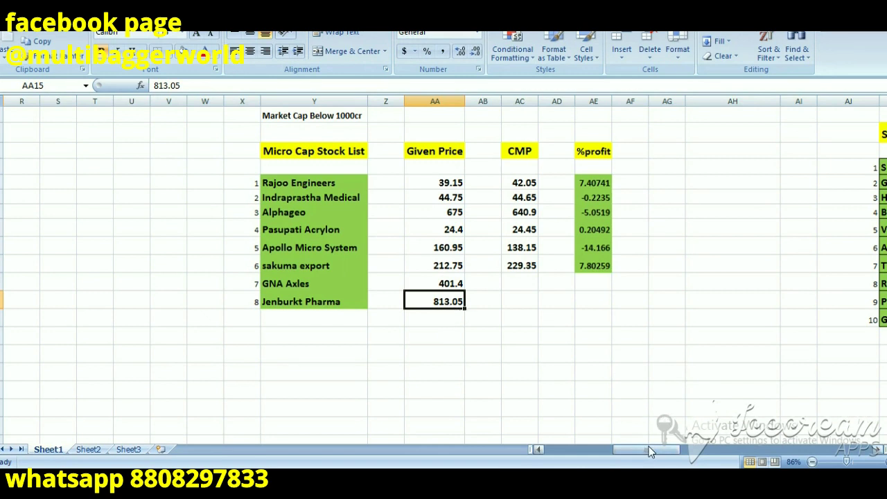
Review the %Profit figure of each booked small cap stock, from Sonata Software through Kennametal India
{"action": "left_click_drag", "start_coordinate": [646, 452], "coordinate": [710, 454]}
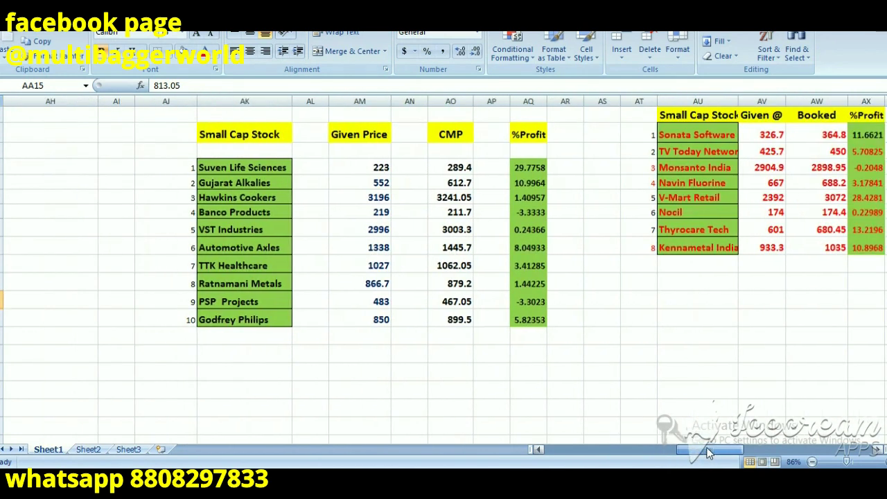
{"action": "left_click", "coordinate": [858, 137]}
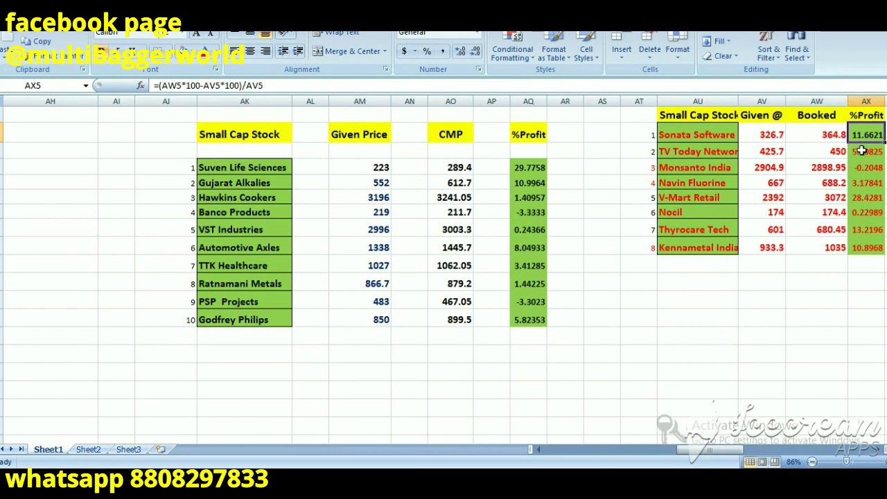
{"action": "left_click", "coordinate": [861, 152]}
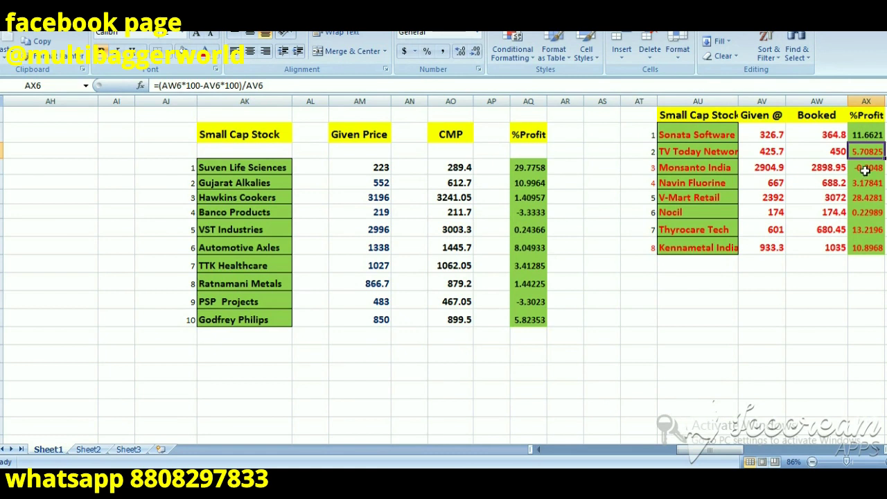
{"action": "left_click", "coordinate": [869, 169]}
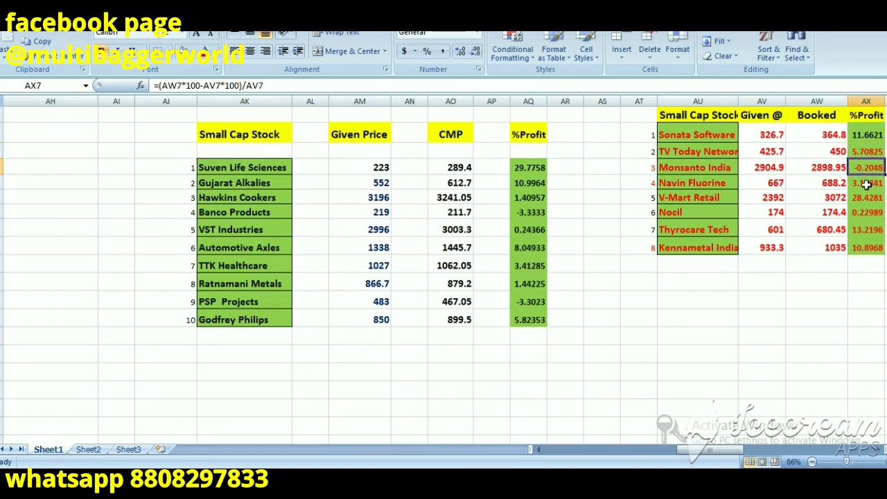
{"action": "left_click", "coordinate": [866, 186]}
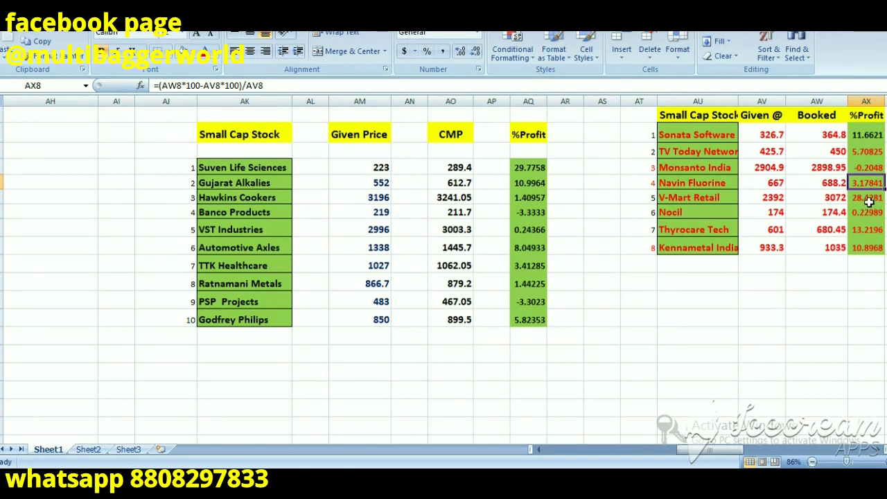
{"action": "left_click", "coordinate": [869, 201]}
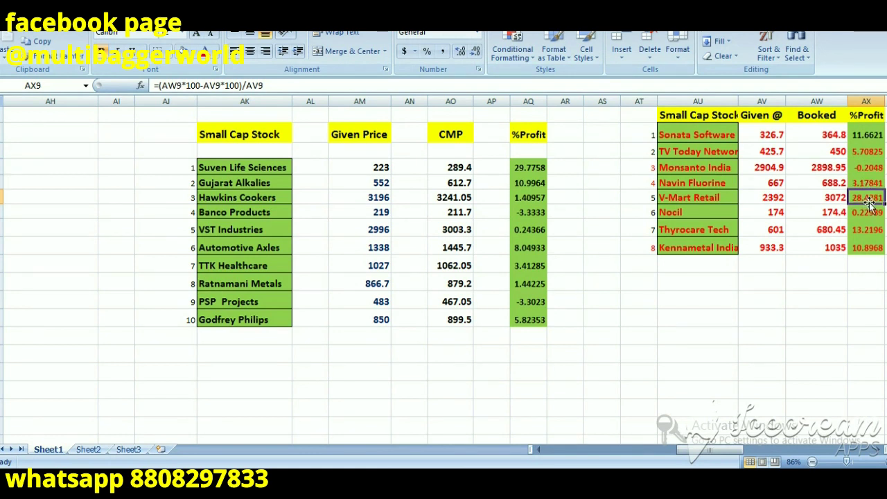
{"action": "left_click", "coordinate": [869, 213]}
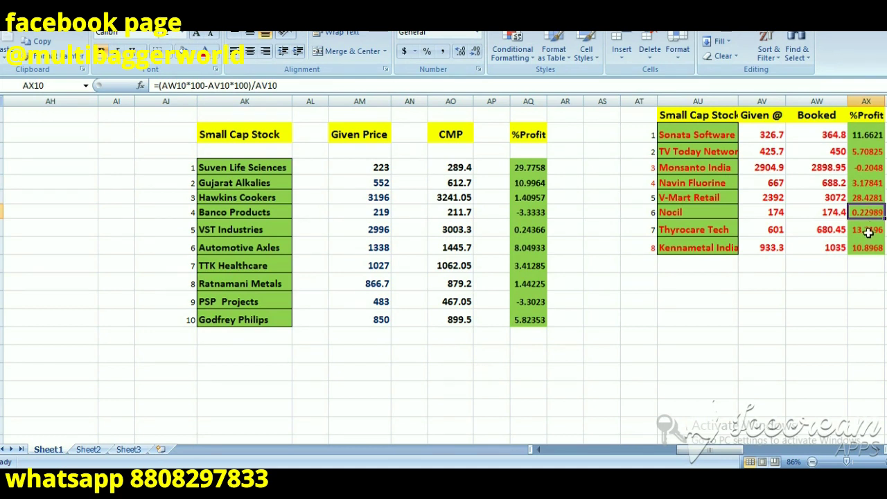
{"action": "left_click", "coordinate": [869, 233]}
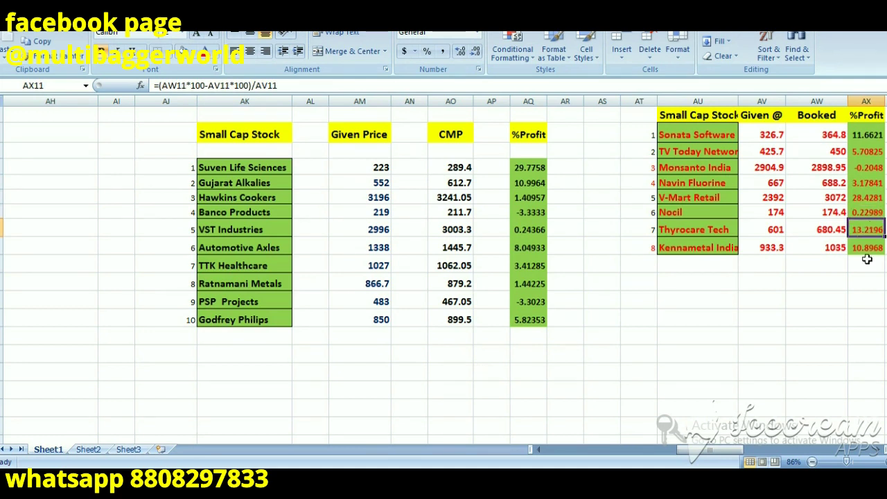
{"action": "left_click", "coordinate": [867, 251]}
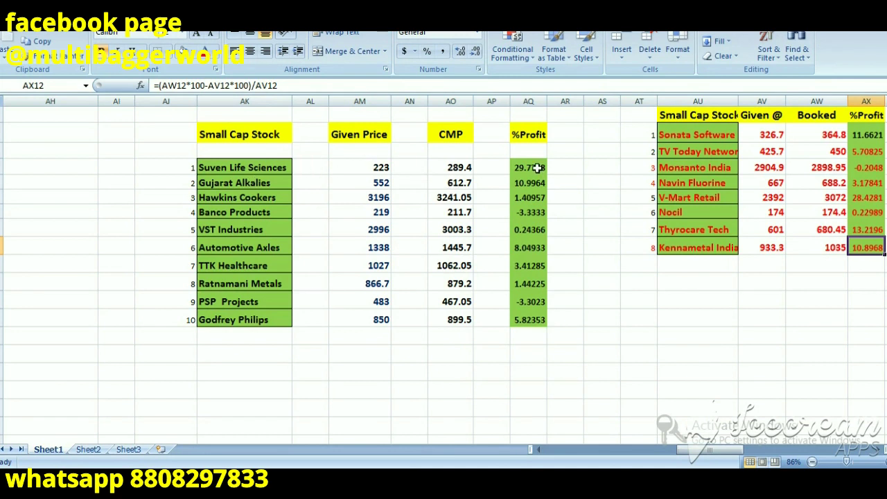
Review the %Profit of all ten current small cap stocks, from Suven Life Sciences to Godfrey Philips, and recheck Suven Life Sciences
{"action": "left_click", "coordinate": [538, 168]}
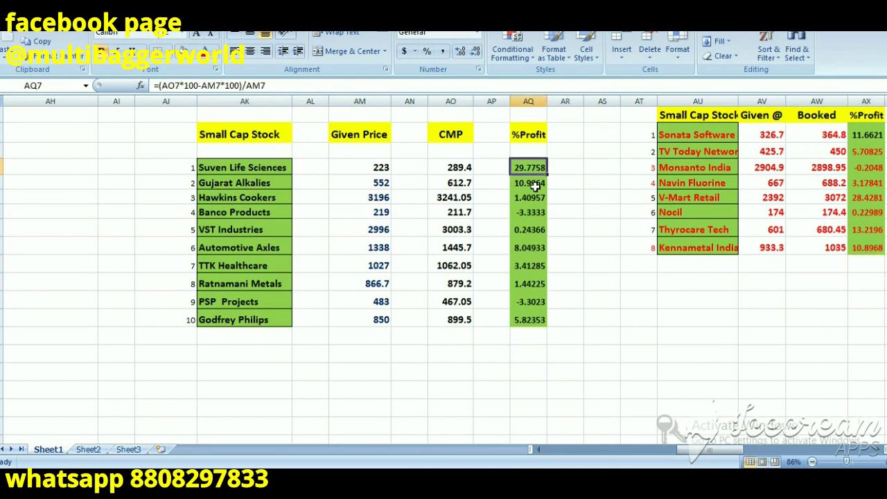
{"action": "left_click", "coordinate": [535, 186]}
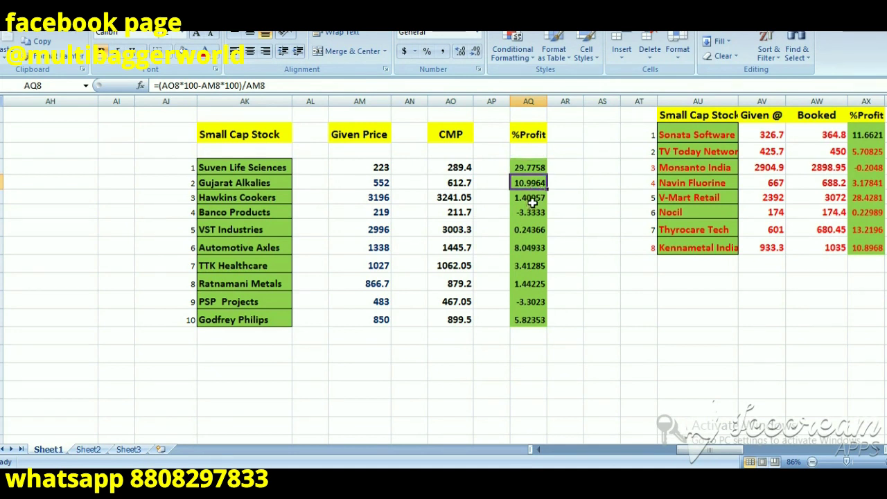
{"action": "left_click", "coordinate": [532, 199]}
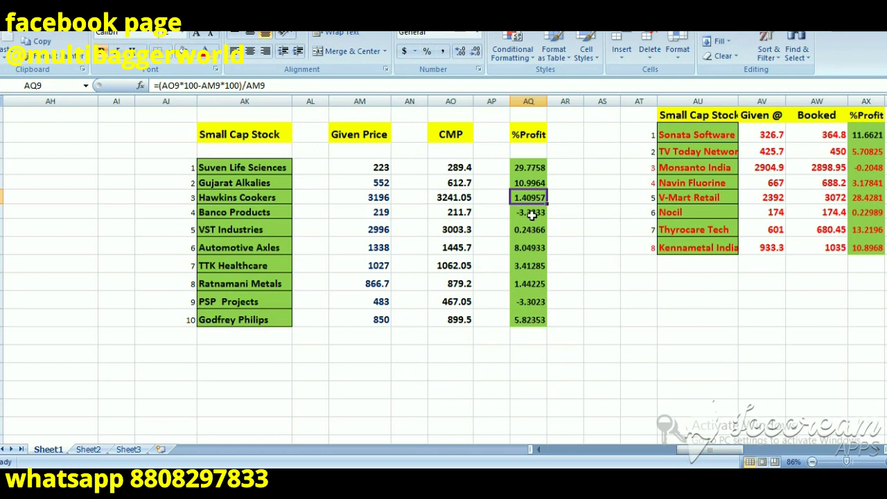
{"action": "left_click", "coordinate": [531, 214]}
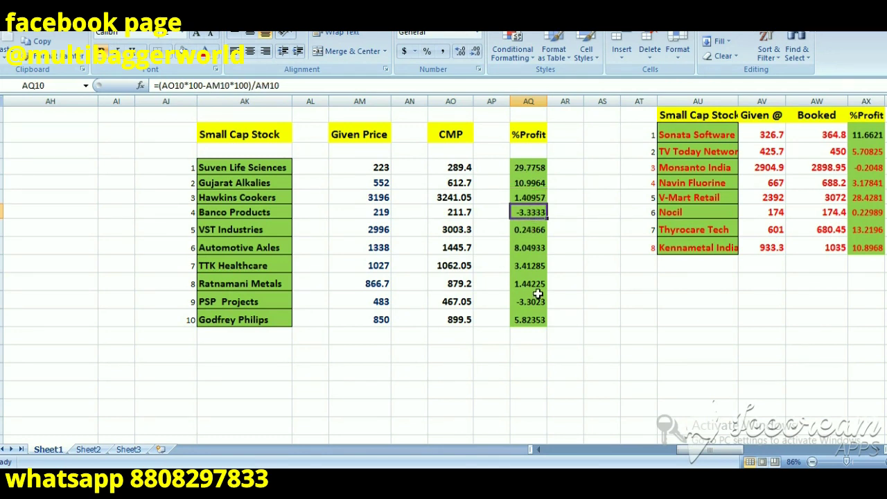
{"action": "left_click", "coordinate": [528, 232]}
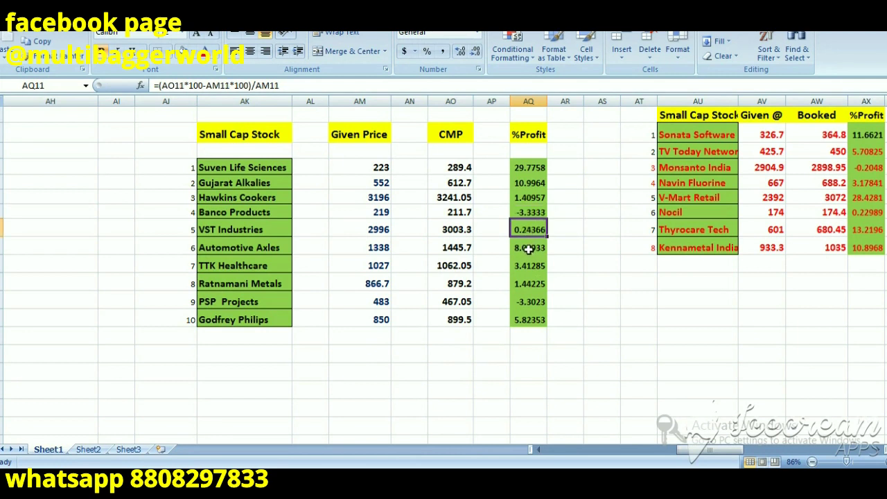
{"action": "left_click", "coordinate": [529, 249]}
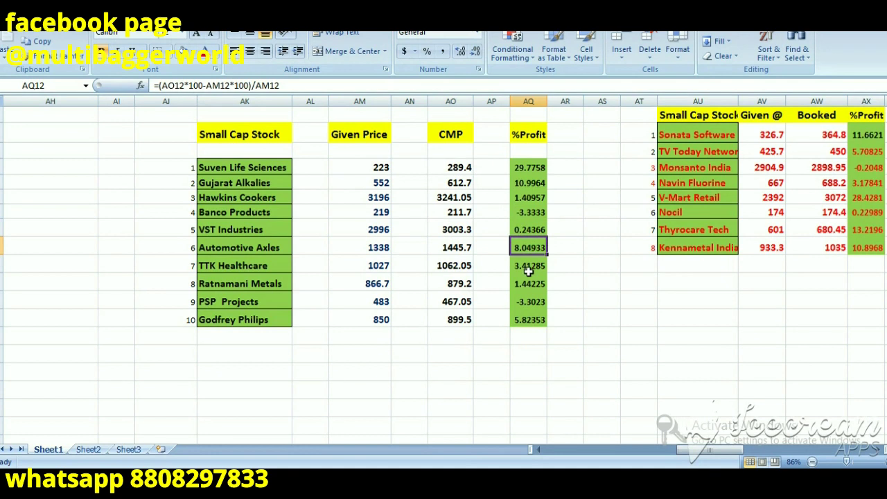
{"action": "left_click", "coordinate": [529, 267]}
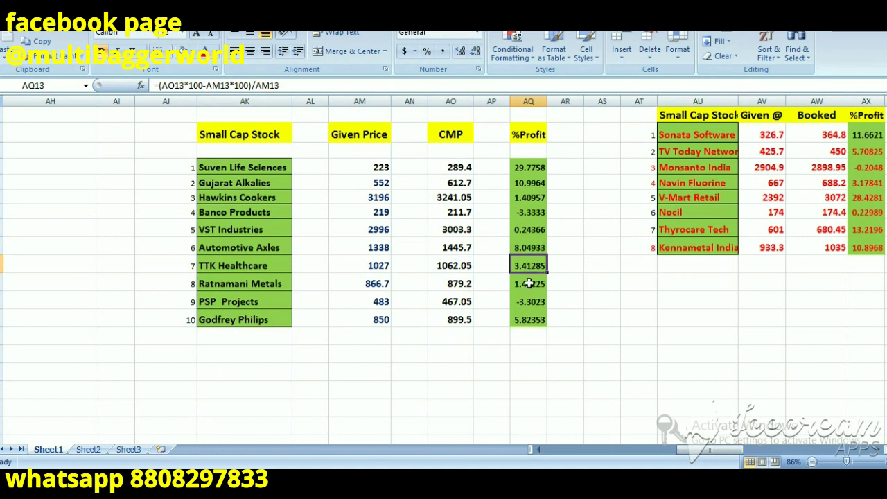
{"action": "left_click", "coordinate": [528, 283]}
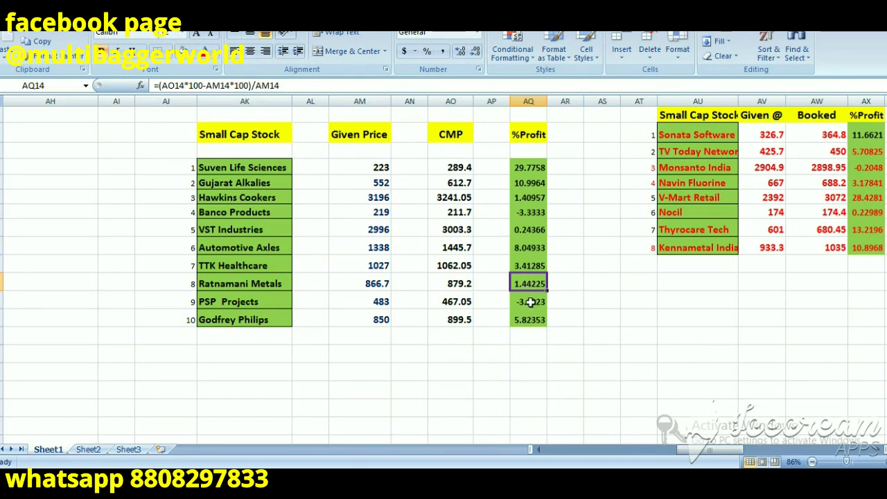
{"action": "left_click", "coordinate": [530, 302]}
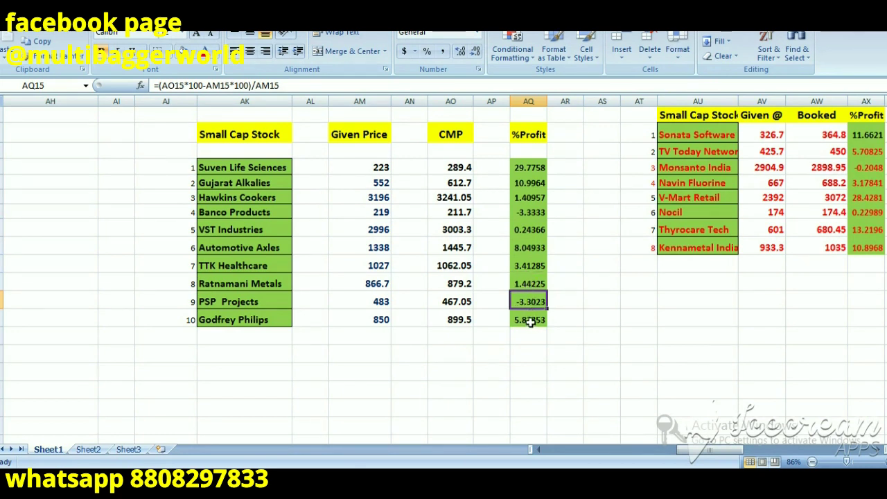
{"action": "left_click", "coordinate": [530, 320]}
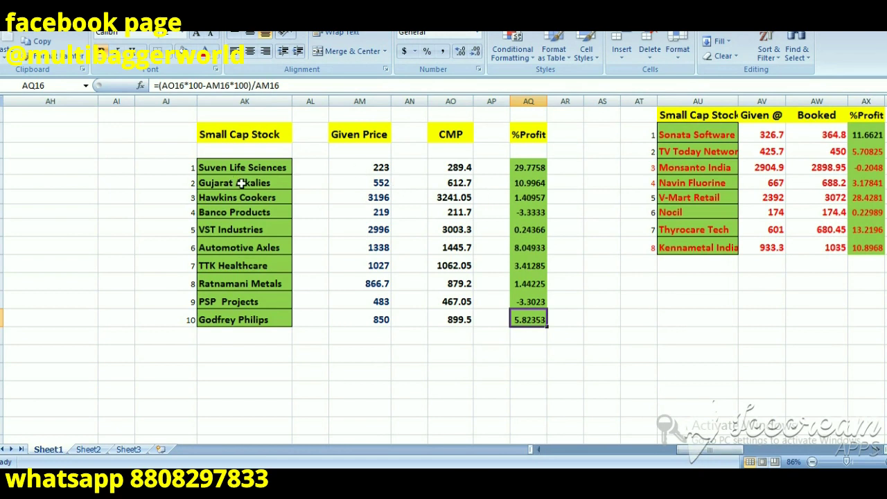
{"action": "left_click", "coordinate": [533, 162]}
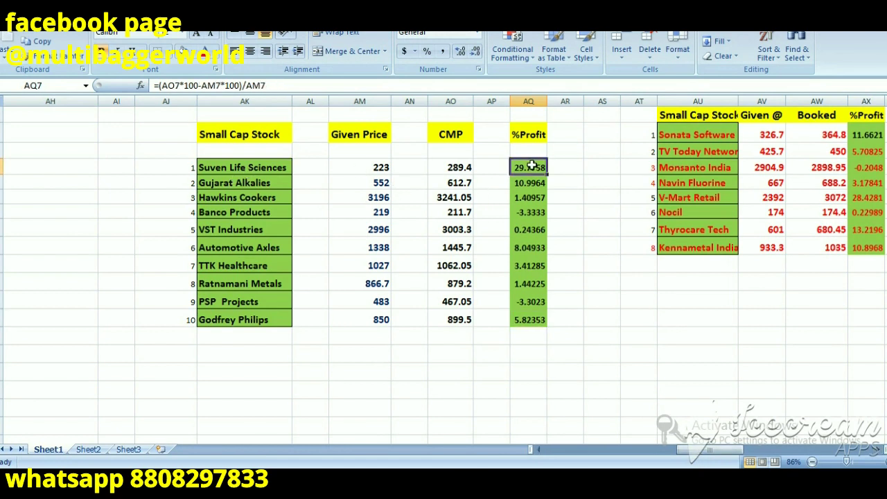
Examine the mid cap %Profit figures of Bharat Financial, Escorts and V-Mart Retail, followed by National Aluminium and Monsanto India
{"action": "left_click_drag", "start_coordinate": [711, 447], "coordinate": [768, 447]}
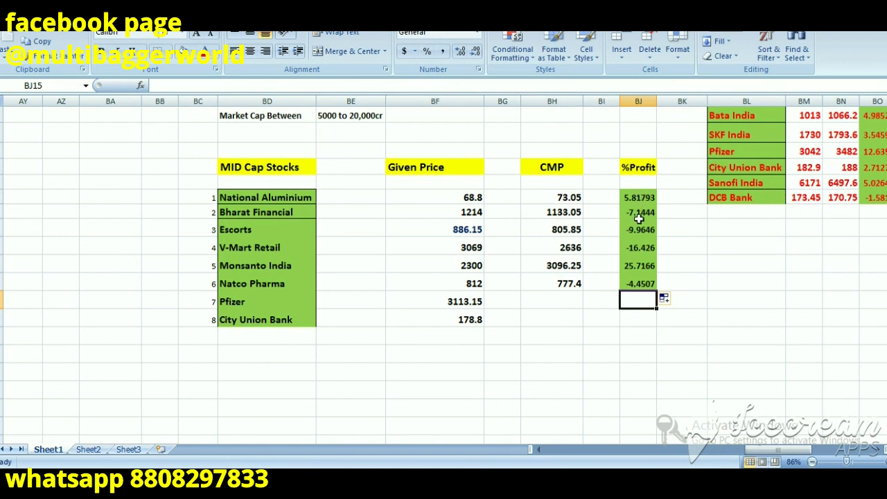
{"action": "left_click_drag", "start_coordinate": [644, 211], "coordinate": [643, 248]}
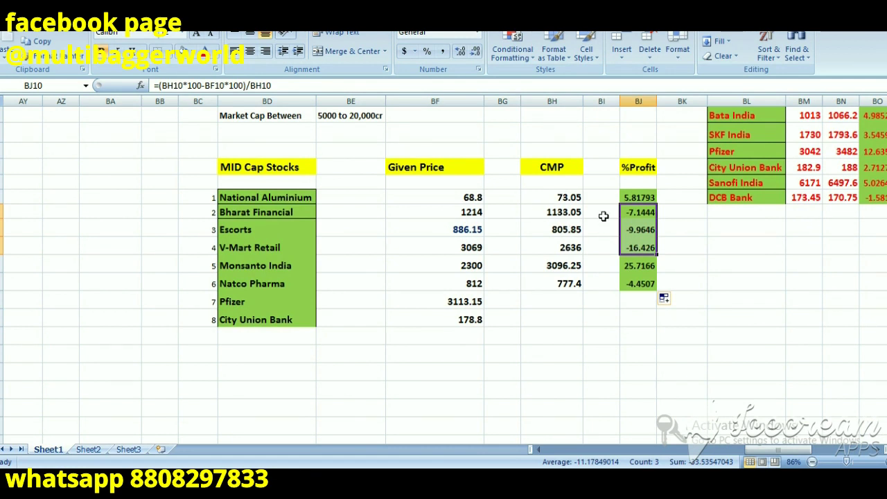
{"action": "left_click_drag", "start_coordinate": [642, 212], "coordinate": [641, 246]}
{"action": "left_click", "coordinate": [635, 197]}
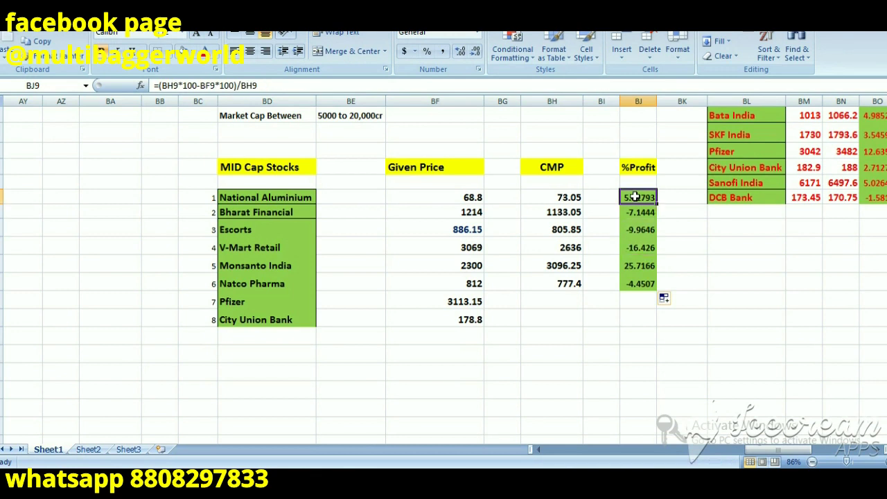
{"action": "left_click", "coordinate": [640, 266]}
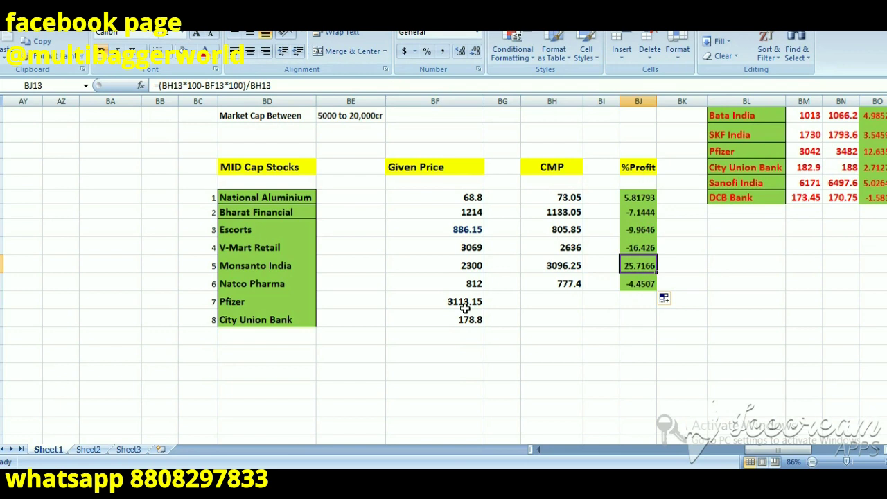
Check the mid cap entries Pfizer and City Union Bank, and compare Pfizer's booked profit with its new given price
{"action": "left_click_drag", "start_coordinate": [289, 301], "coordinate": [262, 318]}
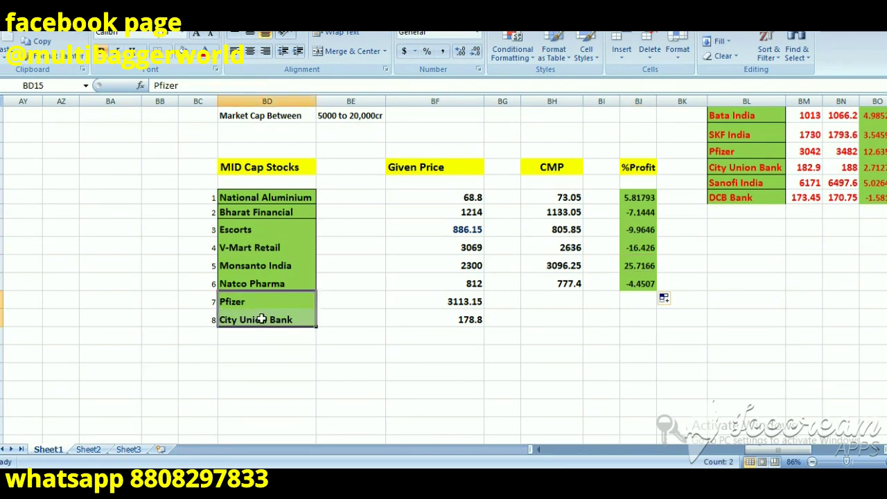
{"action": "left_click", "coordinate": [754, 151]}
{"action": "left_click", "coordinate": [873, 152]}
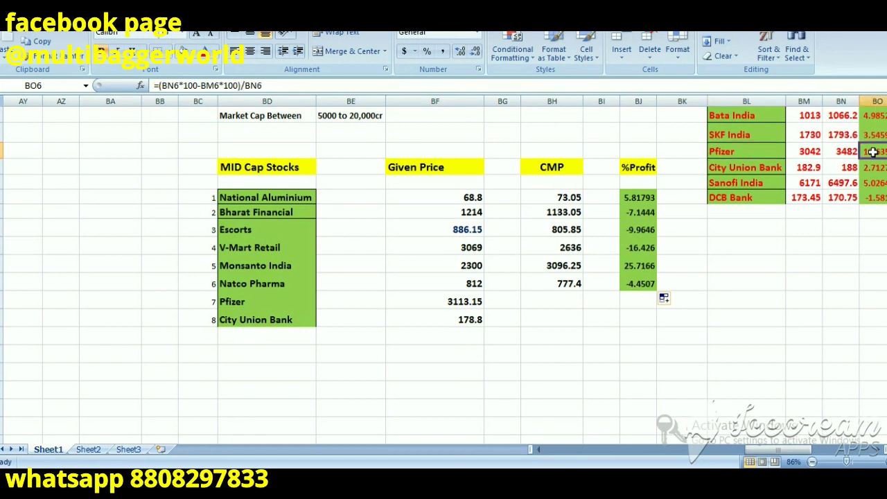
{"action": "left_click", "coordinate": [879, 450]}
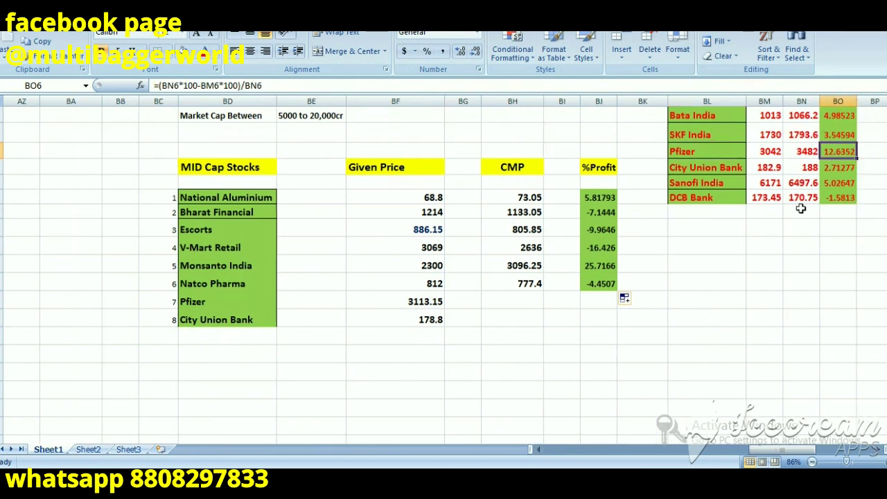
{"action": "left_click", "coordinate": [424, 303]}
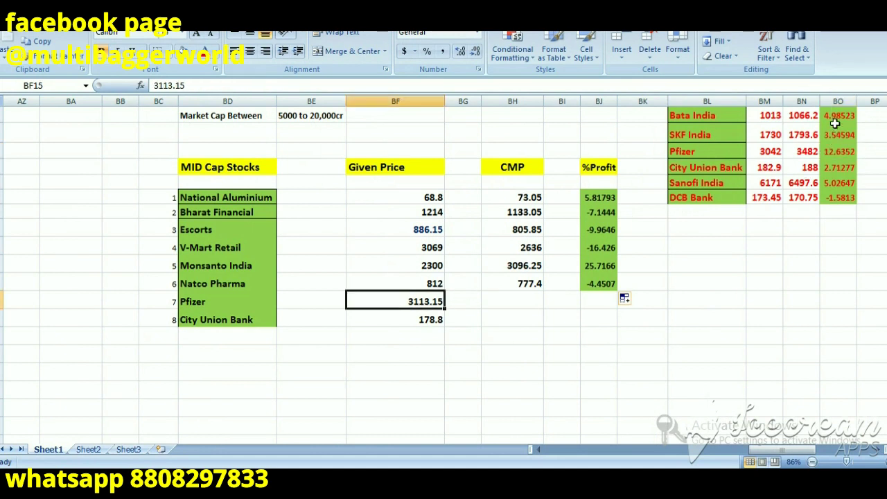
Review the booked mid cap profit percentages from Bata India to Sanofi India, matching City Union Bank with its entry in the current list
{"action": "scroll", "coordinate": [835, 167], "scroll_direction": "up", "scroll_amount": 1}
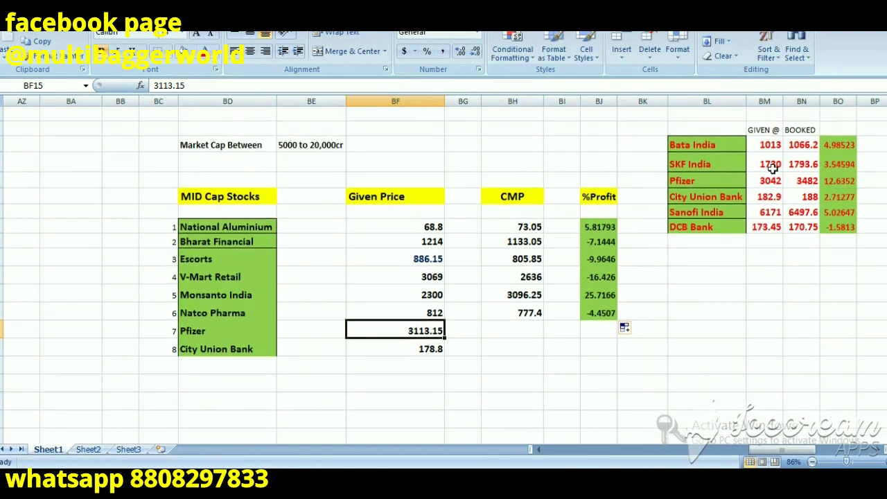
{"action": "left_click", "coordinate": [845, 144]}
{"action": "left_click", "coordinate": [841, 166]}
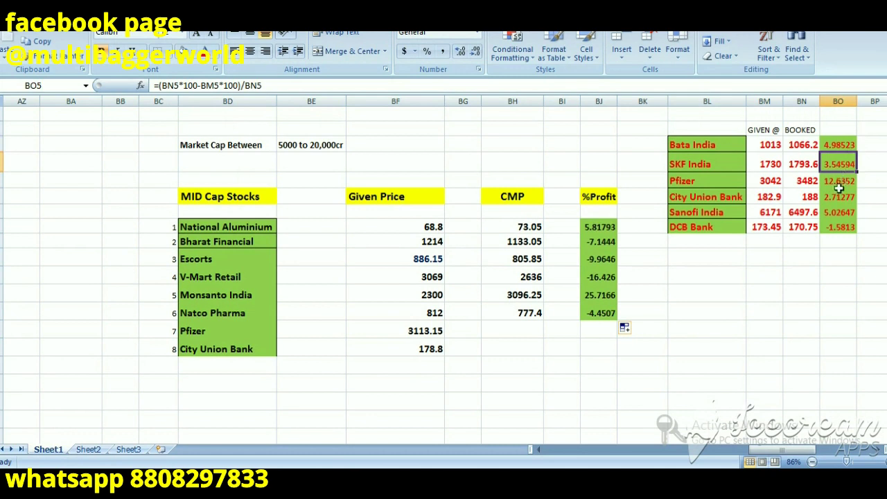
{"action": "left_click", "coordinate": [839, 183]}
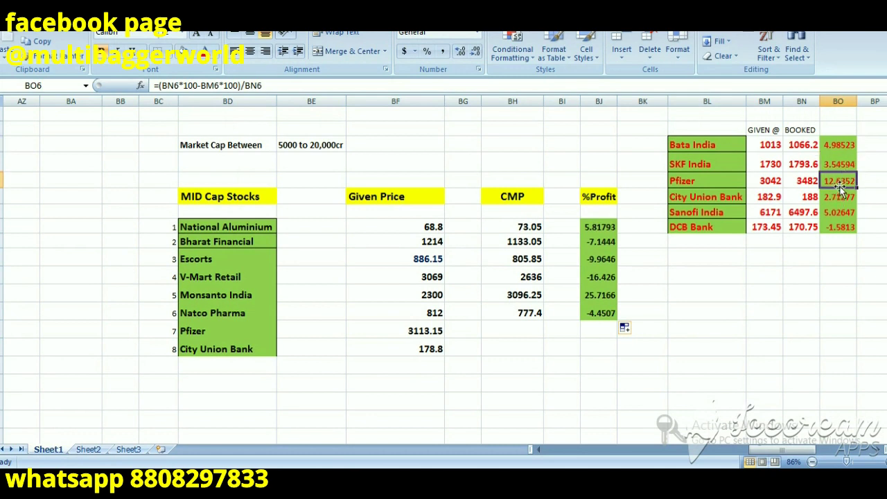
{"action": "left_click", "coordinate": [843, 198]}
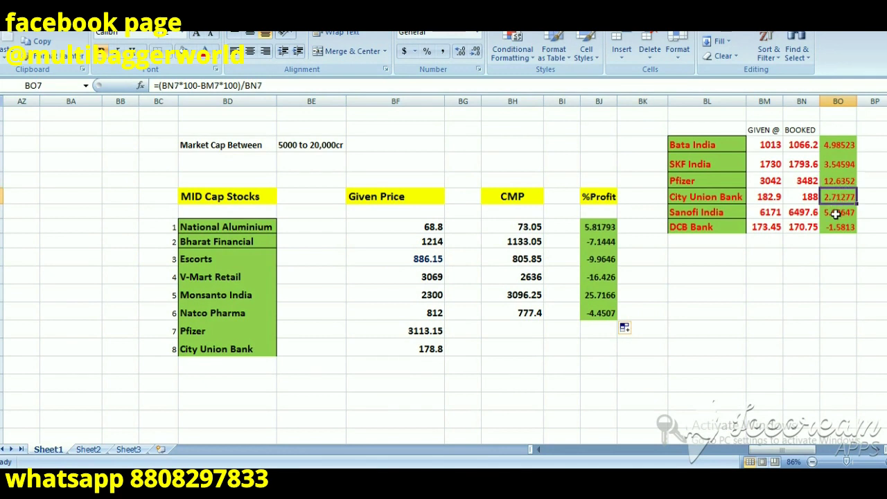
{"action": "left_click", "coordinate": [701, 198]}
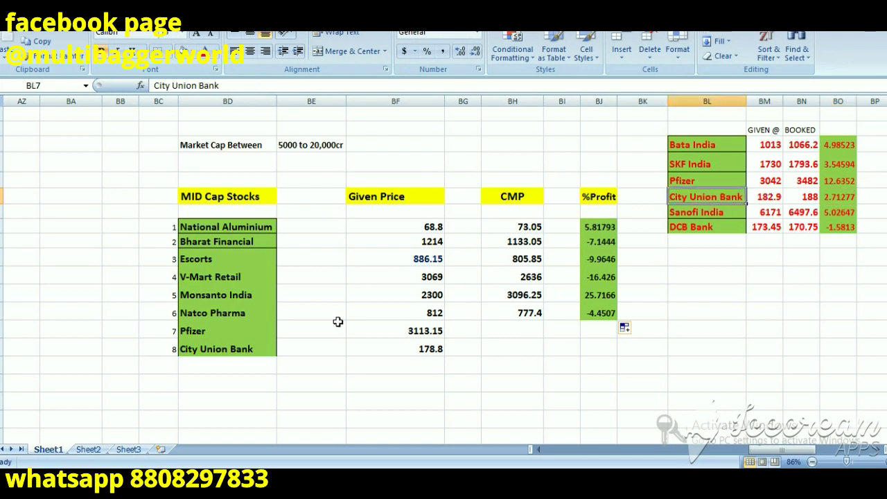
{"action": "left_click", "coordinate": [234, 349]}
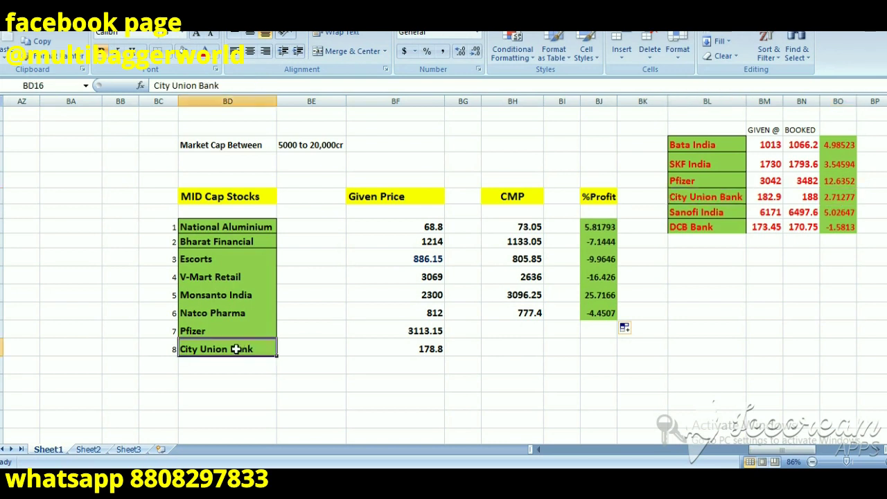
{"action": "left_click", "coordinate": [837, 214]}
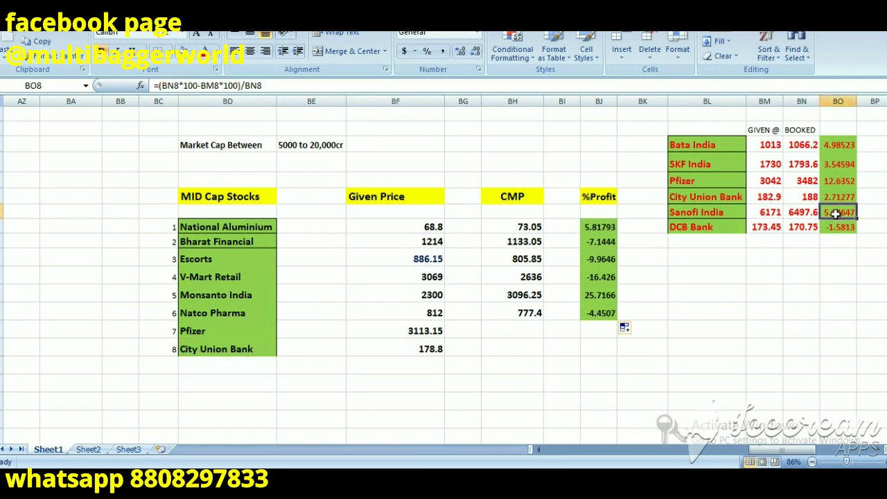
Check DCB Bank's booked profit percentage and the new given prices of Pfizer and City Union Bank in the mid cap list
{"action": "left_click", "coordinate": [836, 229]}
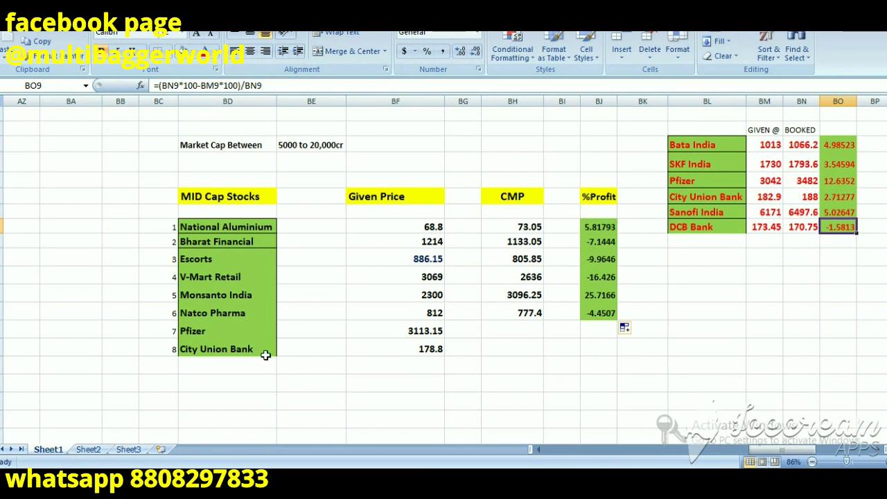
{"action": "left_click", "coordinate": [439, 331]}
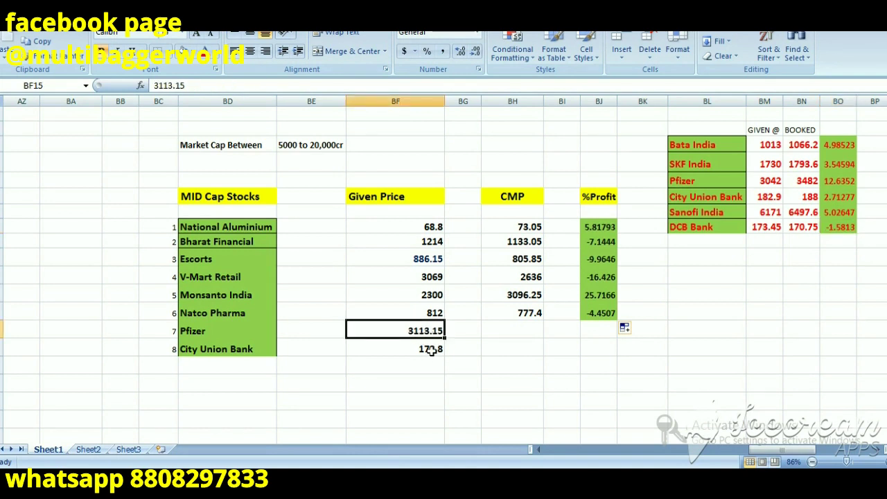
{"action": "left_click", "coordinate": [431, 350]}
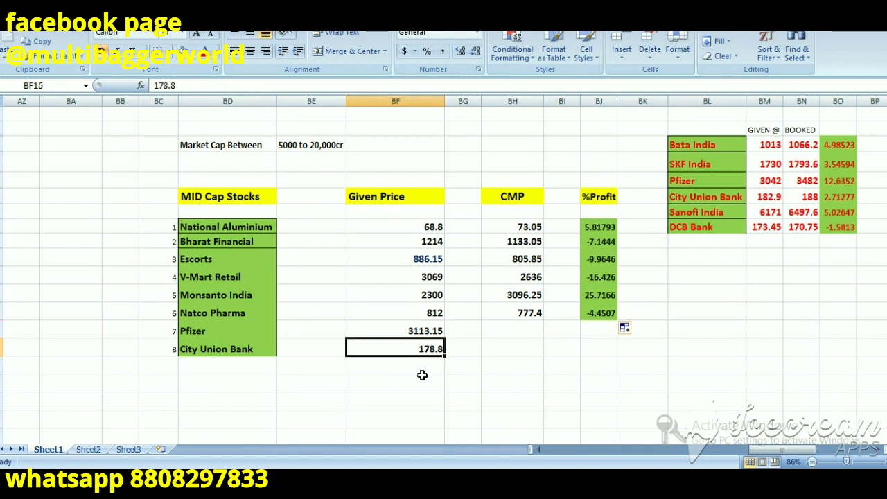
Examine the CMP and %Profit cells of Pfizer and City Union Bank in the mid cap table, comparing the two columns repeatedly
{"action": "mouse_move", "coordinate": [772, 447]}
{"action": "left_mouse_down"}
{"action": "mouse_move", "coordinate": [764, 448]}
{"action": "mouse_move", "coordinate": [779, 450]}
{"action": "left_mouse_up"}
{"action": "left_click_drag", "start_coordinate": [513, 333], "coordinate": [514, 345]}
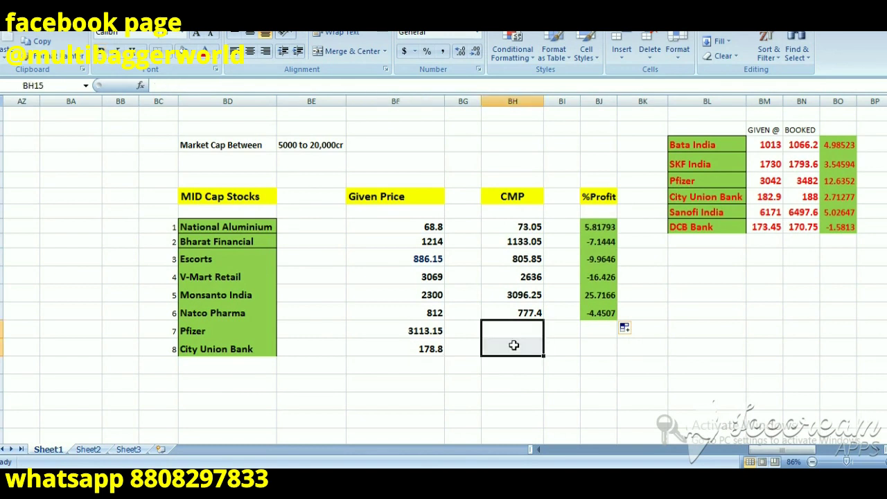
{"action": "left_click", "coordinate": [591, 326]}
{"action": "left_click_drag", "start_coordinate": [519, 329], "coordinate": [520, 346]}
{"action": "left_click_drag", "start_coordinate": [596, 329], "coordinate": [597, 344]}
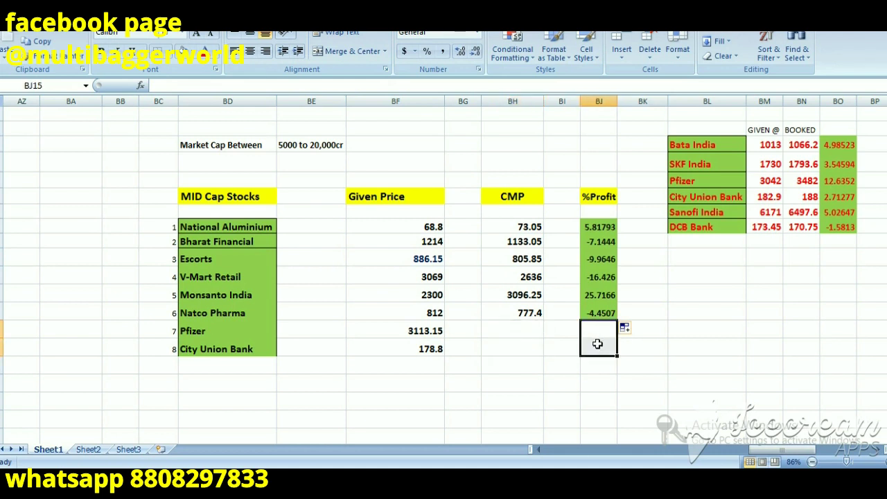
{"action": "left_click_drag", "start_coordinate": [531, 324], "coordinate": [529, 343]}
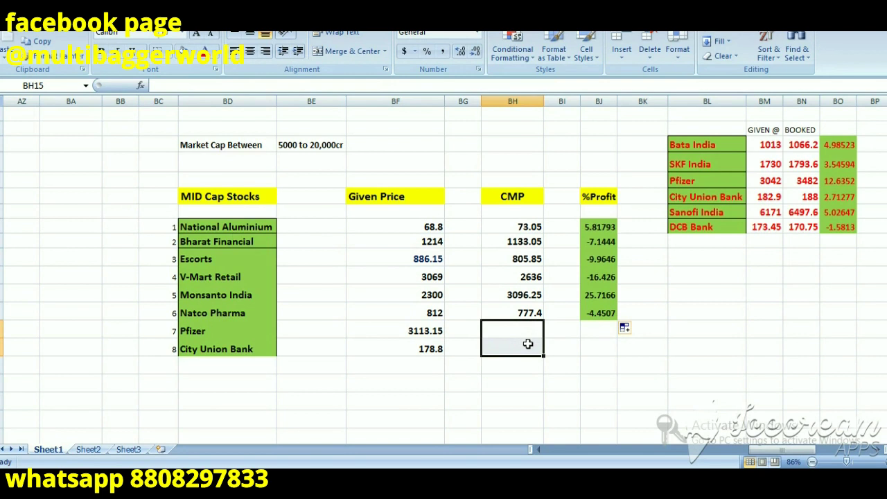
{"action": "left_click_drag", "start_coordinate": [601, 330], "coordinate": [601, 346]}
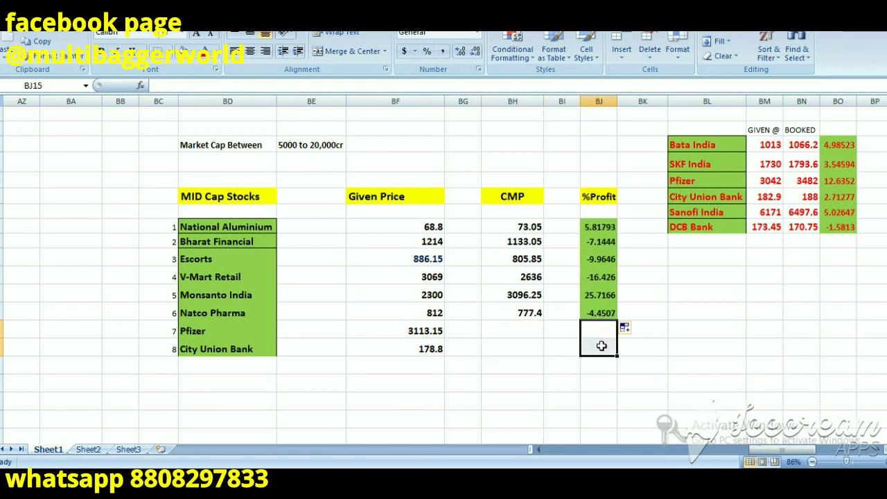
{"action": "left_click", "coordinate": [510, 334]}
{"action": "left_click_drag", "start_coordinate": [510, 334], "coordinate": [510, 341]}
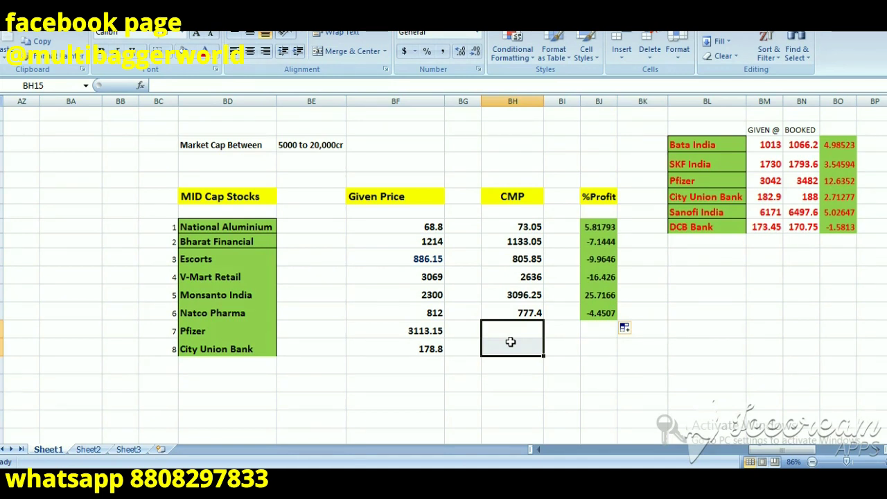
{"action": "left_click_drag", "start_coordinate": [590, 329], "coordinate": [595, 344]}
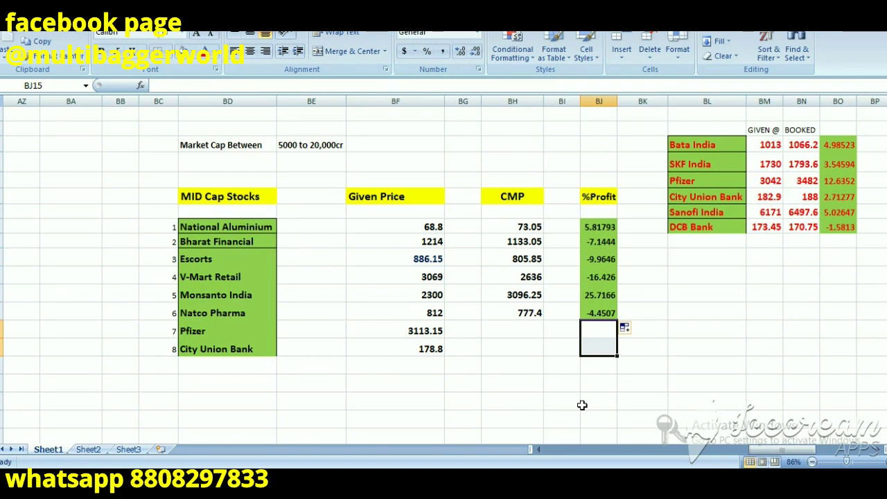
{"action": "left_click", "coordinate": [596, 327]}
{"action": "left_click_drag", "start_coordinate": [596, 327], "coordinate": [597, 345]}
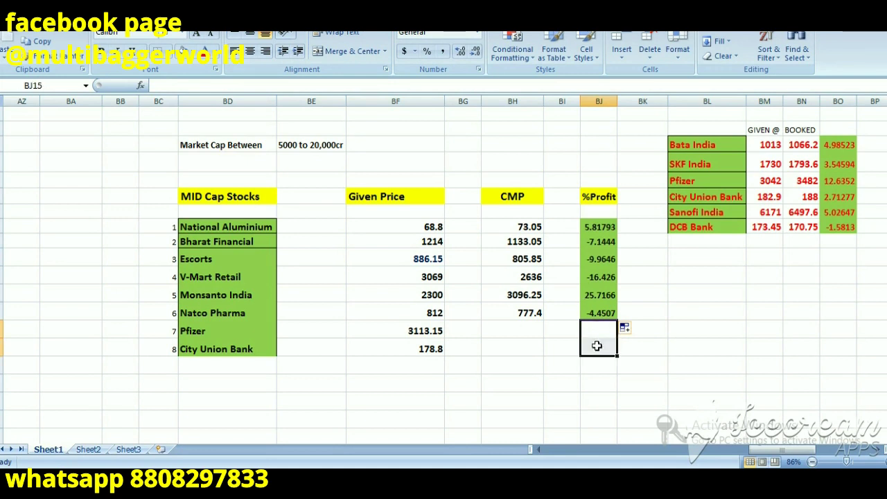